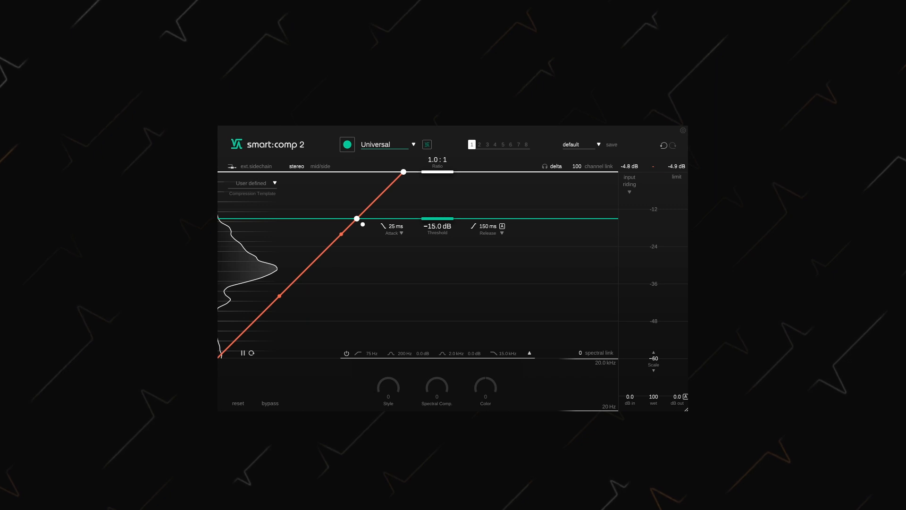
Review the list of source profiles and the plug-in's general settings, closing both without changes
{"action": "left_click", "coordinate": [378, 147]}
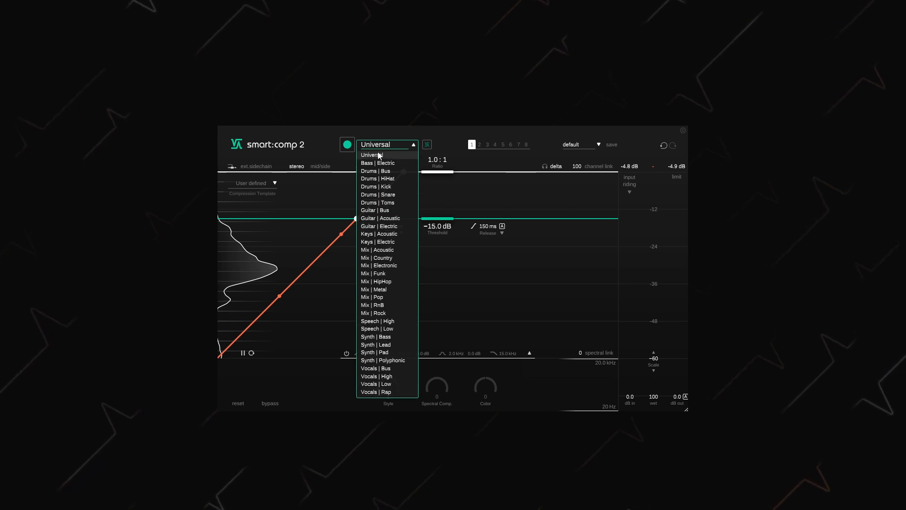
{"action": "left_click", "coordinate": [446, 129]}
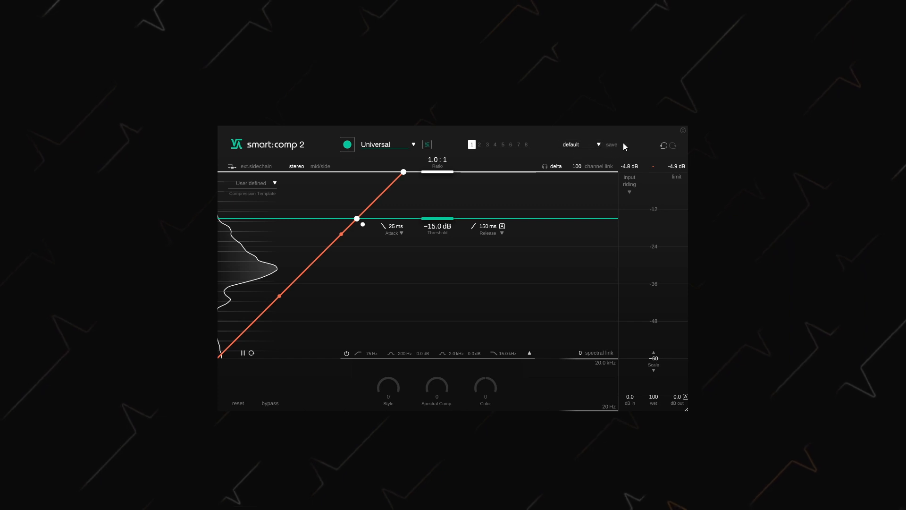
{"action": "left_click", "coordinate": [683, 131]}
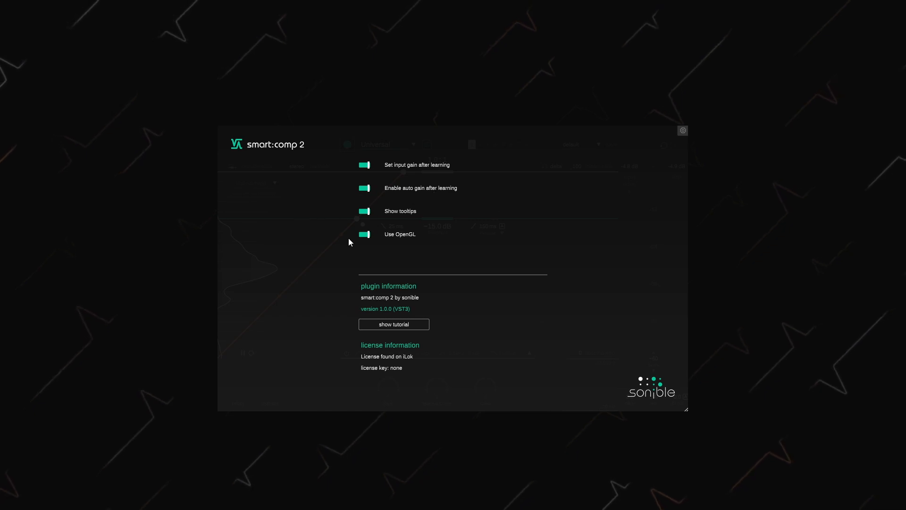
{"action": "left_click", "coordinate": [683, 131]}
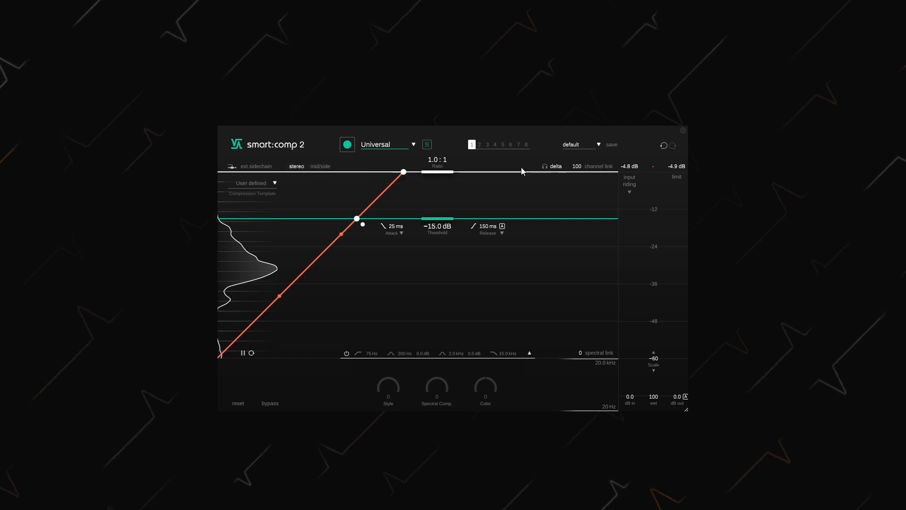
Try a release of 437 ms with shape 13 using the expanded release curve, and reset the plug-in to its default values
{"action": "left_click", "coordinate": [555, 169]}
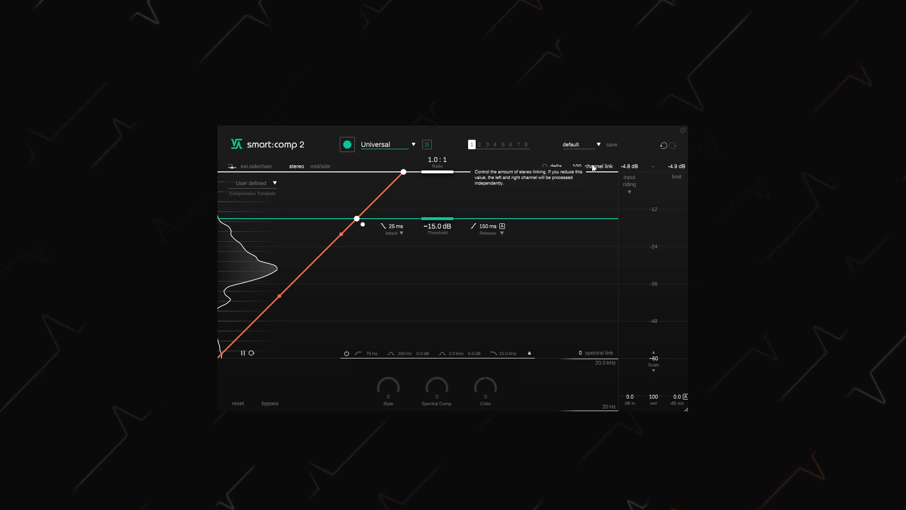
{"action": "mouse_move", "coordinate": [437, 174]}
{"action": "left_mouse_down"}
{"action": "mouse_move", "coordinate": [439, 209]}
{"action": "mouse_move", "coordinate": [439, 171]}
{"action": "left_mouse_up"}
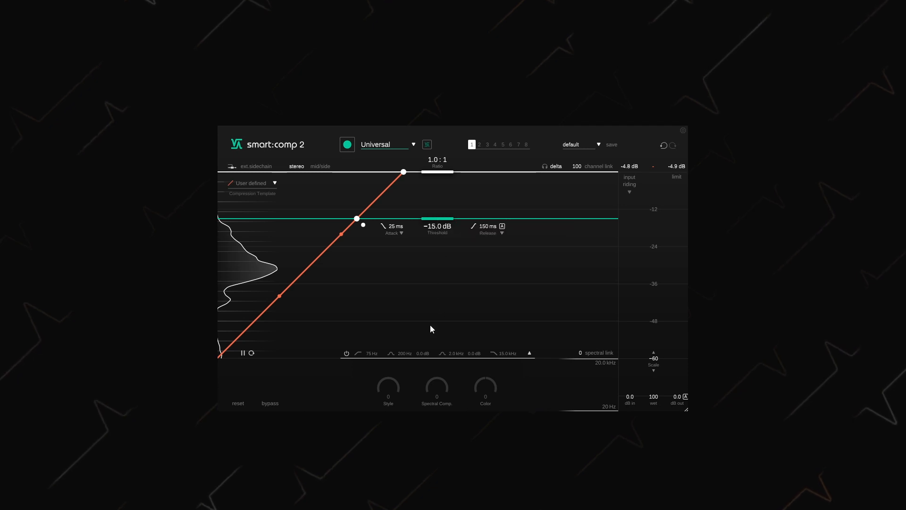
{"action": "left_click", "coordinate": [402, 233]}
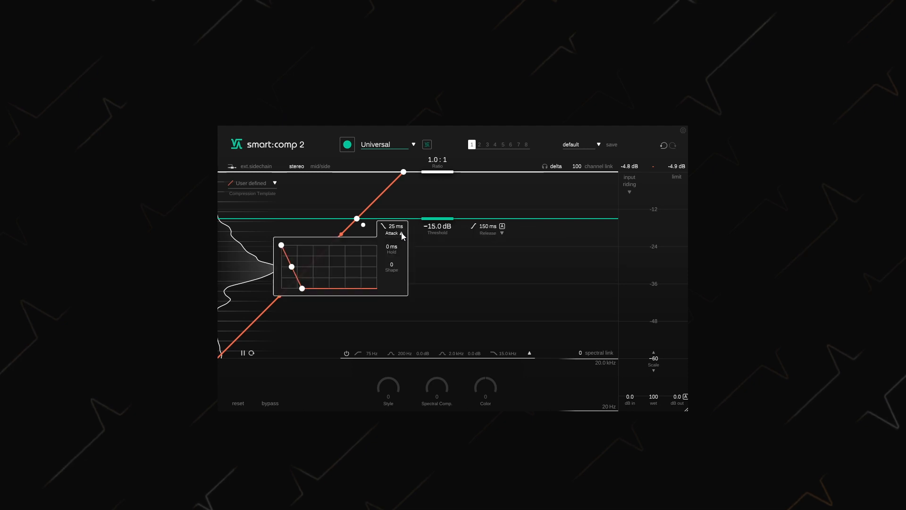
{"action": "left_click", "coordinate": [502, 234]}
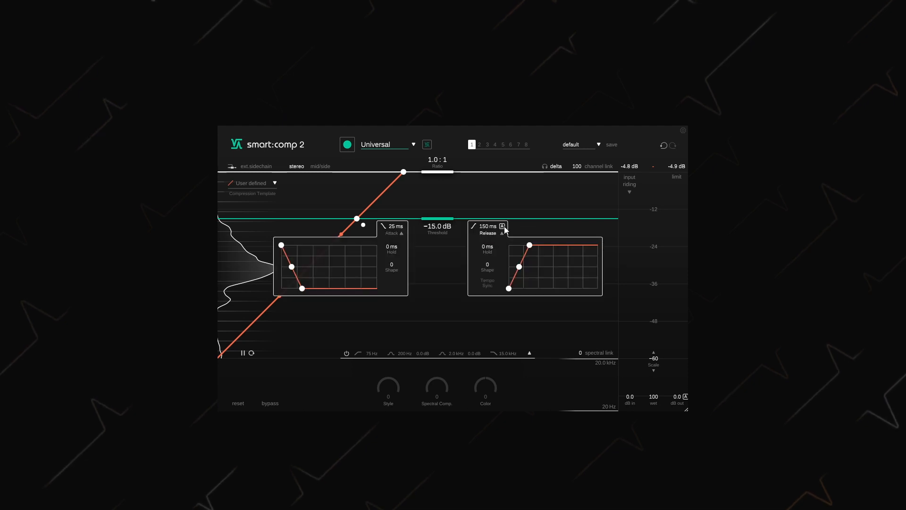
{"action": "left_click", "coordinate": [503, 226]}
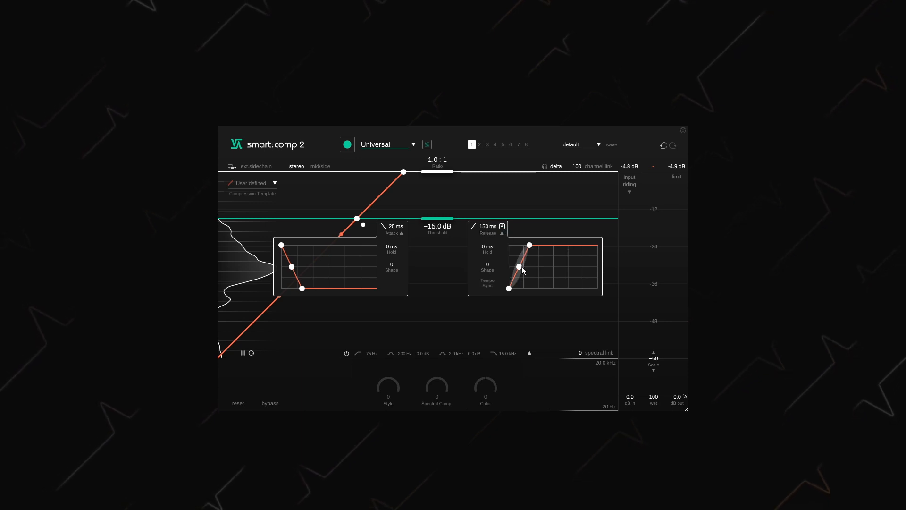
{"action": "left_click_drag", "start_coordinate": [522, 266], "coordinate": [539, 246]}
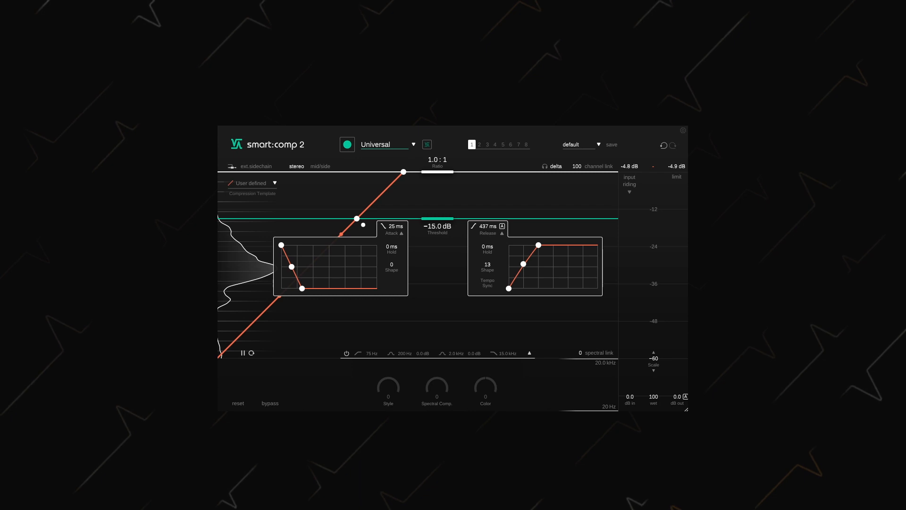
{"action": "left_click", "coordinate": [240, 406]}
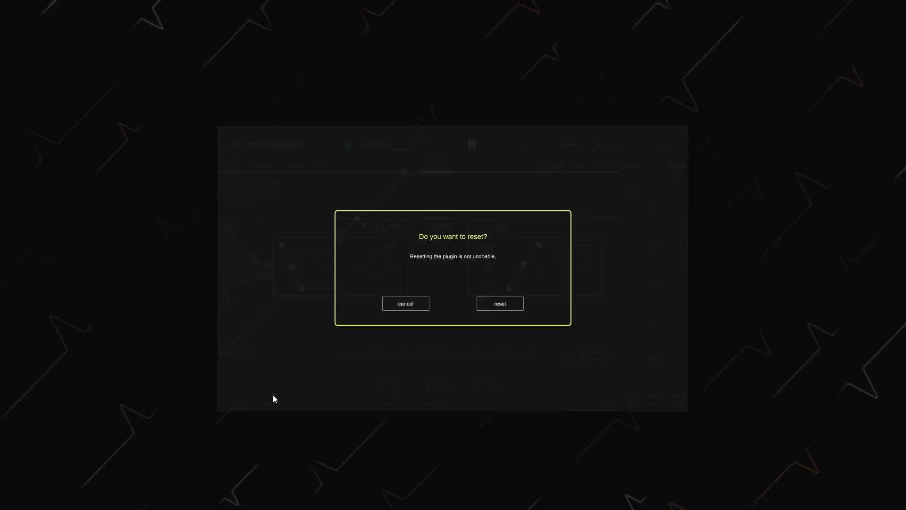
{"action": "left_click", "coordinate": [512, 304]}
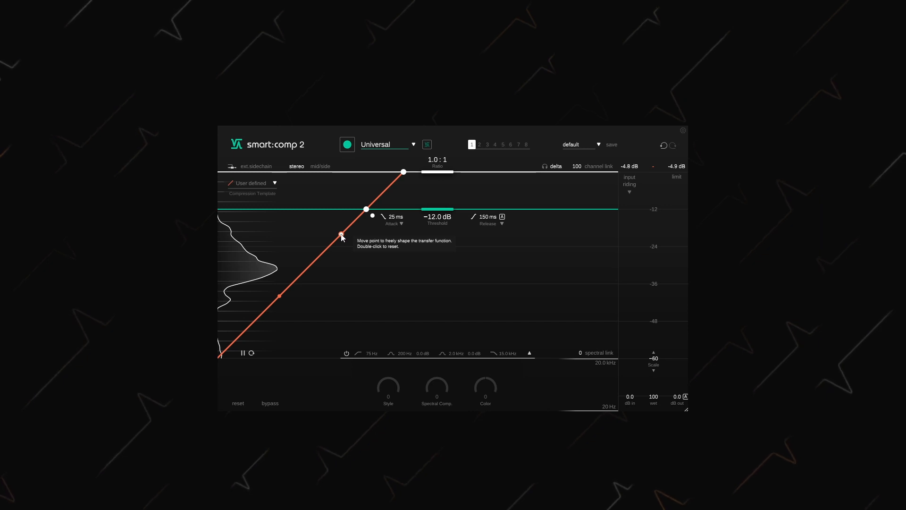
Set the threshold to -12.0 dB and clear the input level histogram
{"action": "mouse_move", "coordinate": [342, 236]}
{"action": "left_mouse_down"}
{"action": "mouse_move", "coordinate": [352, 248]}
{"action": "mouse_move", "coordinate": [332, 268]}
{"action": "mouse_move", "coordinate": [319, 243]}
{"action": "mouse_move", "coordinate": [350, 248]}
{"action": "mouse_move", "coordinate": [349, 259]}
{"action": "mouse_move", "coordinate": [319, 227]}
{"action": "mouse_move", "coordinate": [342, 242]}
{"action": "left_mouse_up"}
{"action": "double_click", "coordinate": [342, 240]}
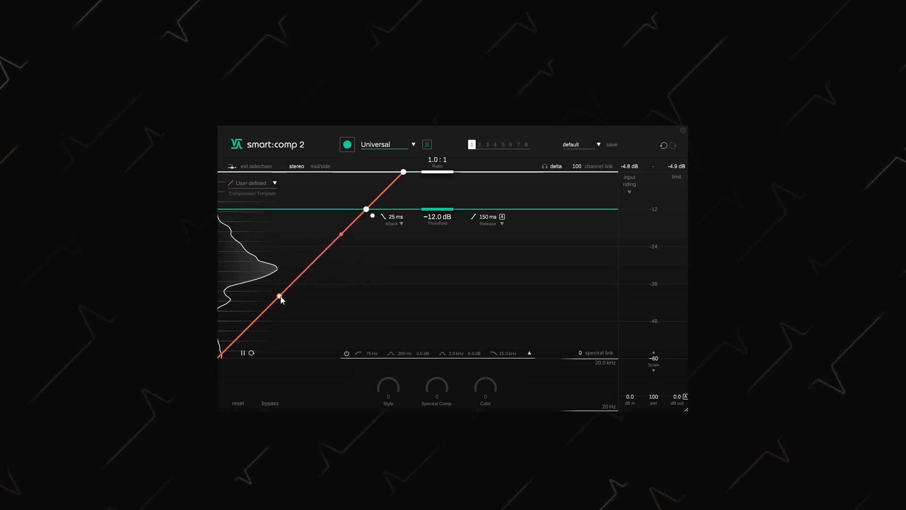
{"action": "left_click", "coordinate": [275, 186]}
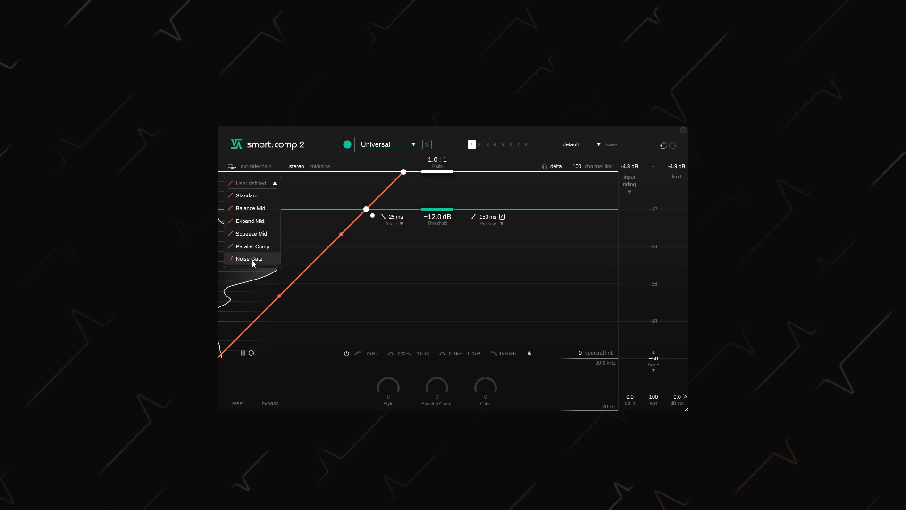
{"action": "left_click", "coordinate": [252, 353]}
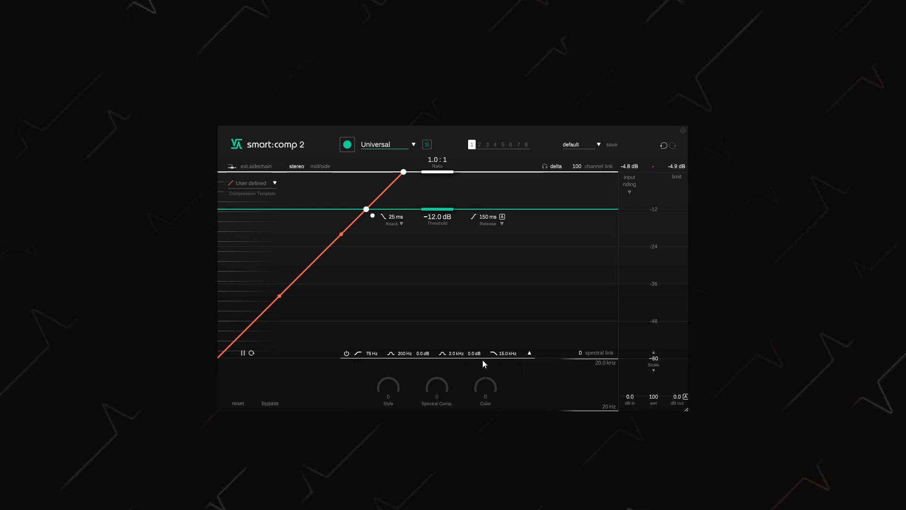
Try reshaping the 200 Hz and 2.0 kHz bands of the sidechain filter, and restore both bands to 0.0 dB
{"action": "left_click", "coordinate": [530, 353]}
{"action": "mouse_move", "coordinate": [405, 321]}
{"action": "left_mouse_down"}
{"action": "mouse_move", "coordinate": [421, 316]}
{"action": "mouse_move", "coordinate": [395, 332]}
{"action": "left_mouse_up"}
{"action": "left_click_drag", "start_coordinate": [471, 323], "coordinate": [459, 337]}
{"action": "left_click_drag", "start_coordinate": [395, 330], "coordinate": [410, 318]}
{"action": "left_click_drag", "start_coordinate": [461, 336], "coordinate": [469, 323]}
{"action": "double_click", "coordinate": [409, 318]}
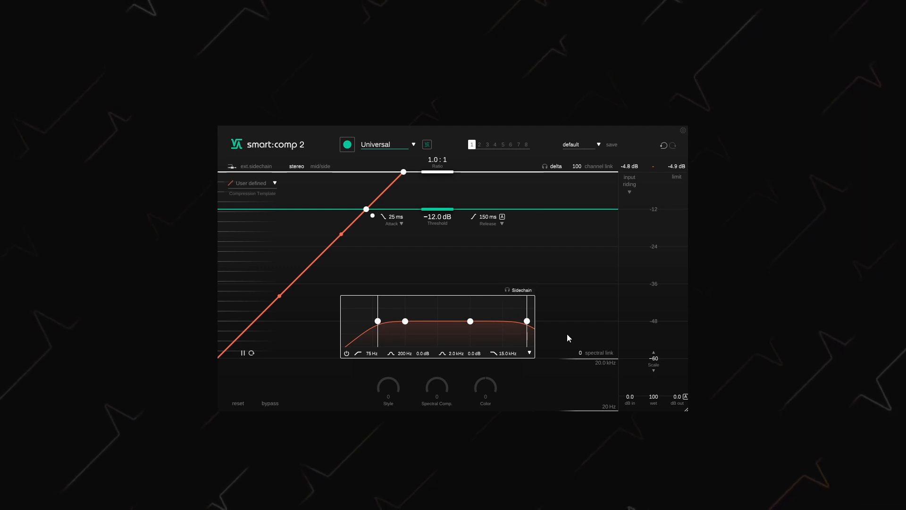
{"action": "left_click", "coordinate": [529, 353]}
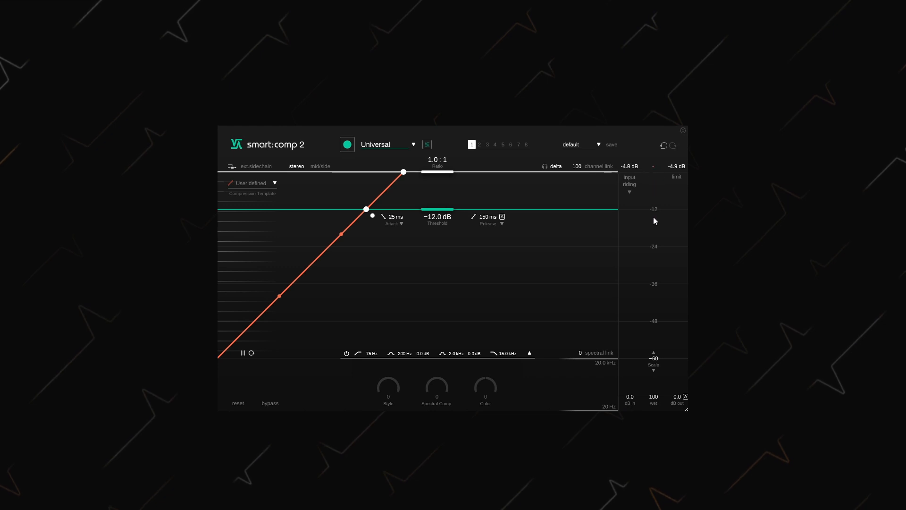
Set the level scale to -24 dB and try out the input, wet and output controls, restoring 0.0 dB input and 100 wet
{"action": "left_click_drag", "start_coordinate": [656, 369], "coordinate": [644, 439]}
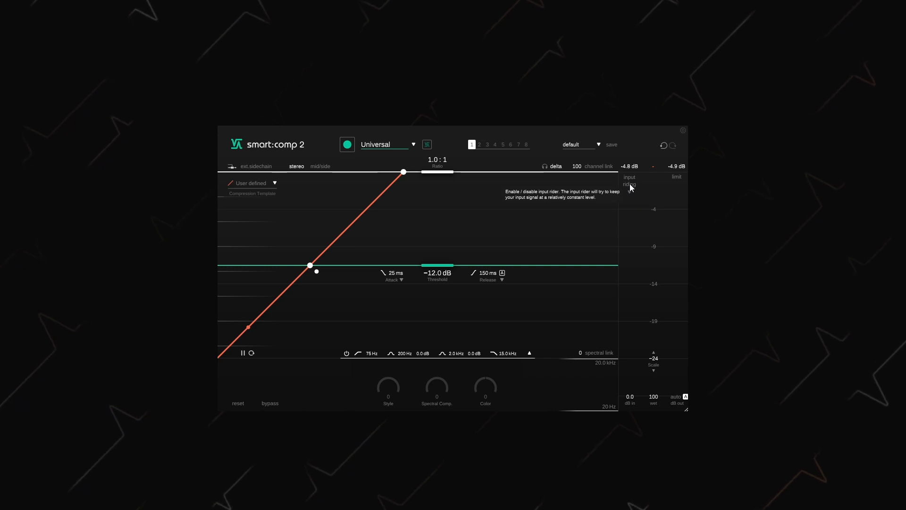
{"action": "left_click_drag", "start_coordinate": [629, 400], "coordinate": [635, 356]}
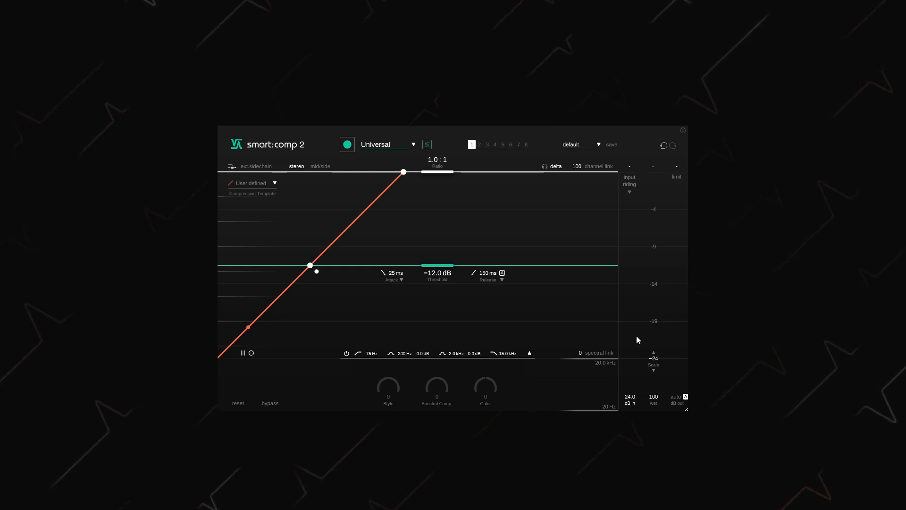
{"action": "left_click_drag", "start_coordinate": [636, 316], "coordinate": [630, 368]}
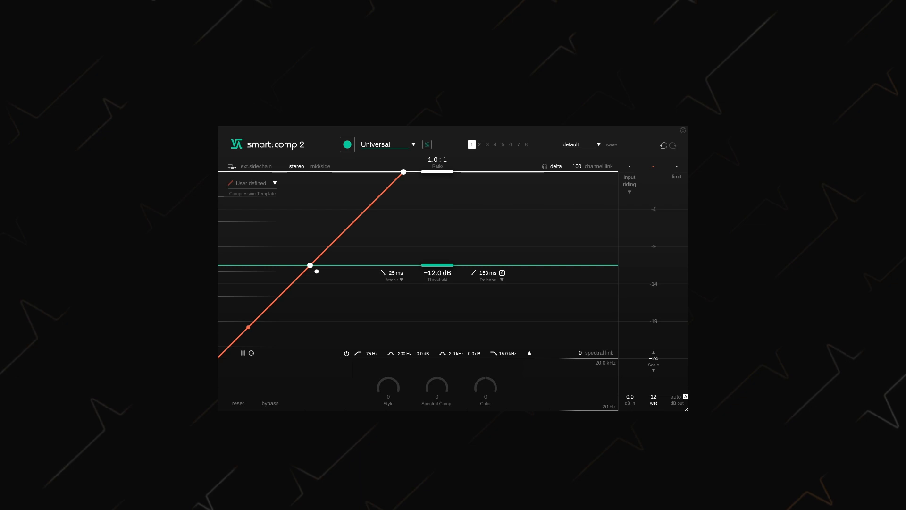
{"action": "left_click_drag", "start_coordinate": [654, 405], "coordinate": [662, 214]}
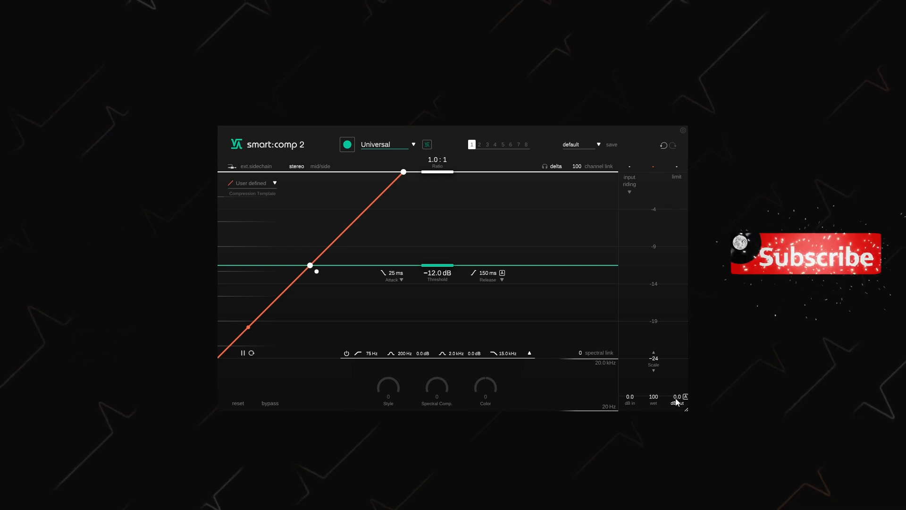
{"action": "mouse_move", "coordinate": [678, 401]}
{"action": "left_mouse_down"}
{"action": "mouse_move", "coordinate": [677, 413]}
{"action": "mouse_move", "coordinate": [679, 306]}
{"action": "mouse_move", "coordinate": [674, 435]}
{"action": "mouse_move", "coordinate": [676, 399]}
{"action": "left_mouse_up"}
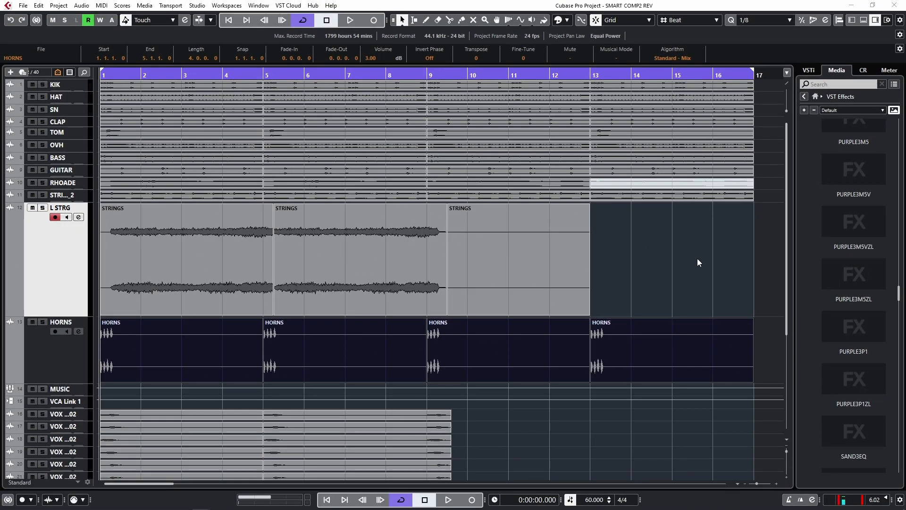
Switch to Cubase, play the project and open Tonal Balance Control 2 from the control room inserts in the MixConsole
{"action": "key", "text": "space"}
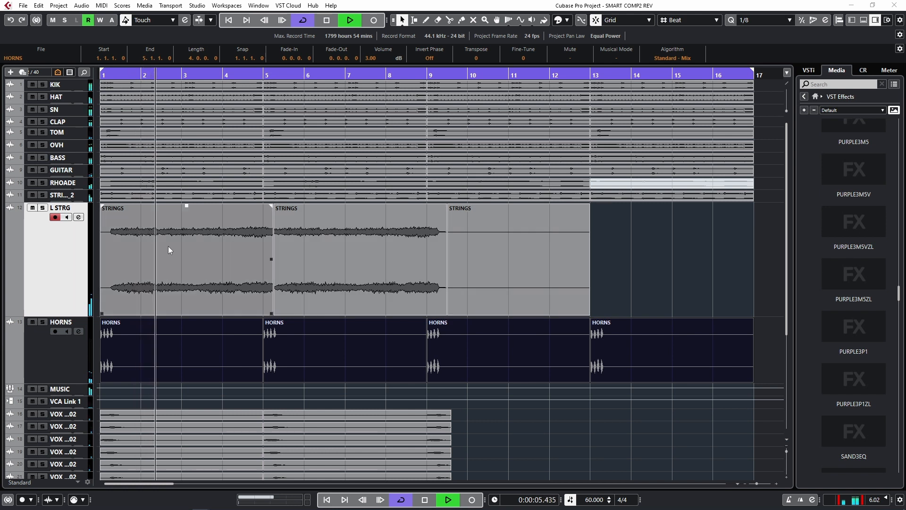
{"action": "key", "text": "F3"}
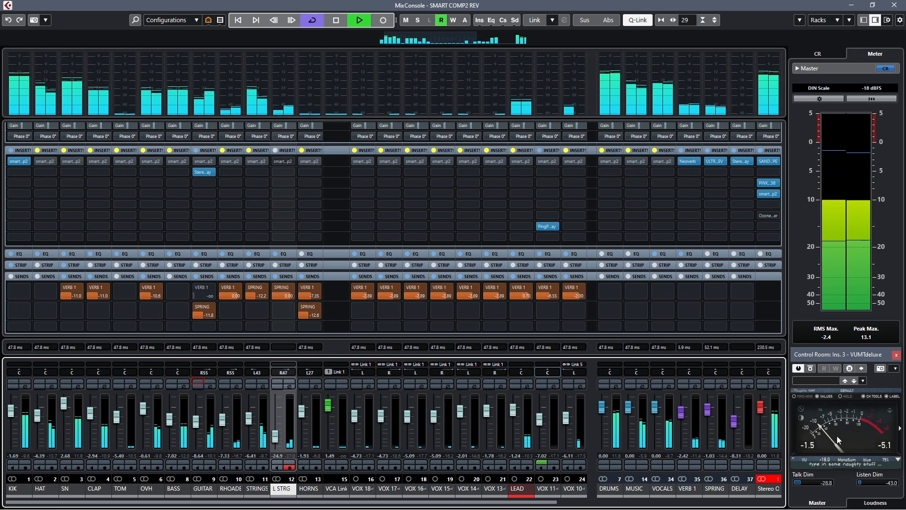
{"action": "left_click_drag", "start_coordinate": [853, 355], "coordinate": [851, 326]}
{"action": "left_click", "coordinate": [818, 55]}
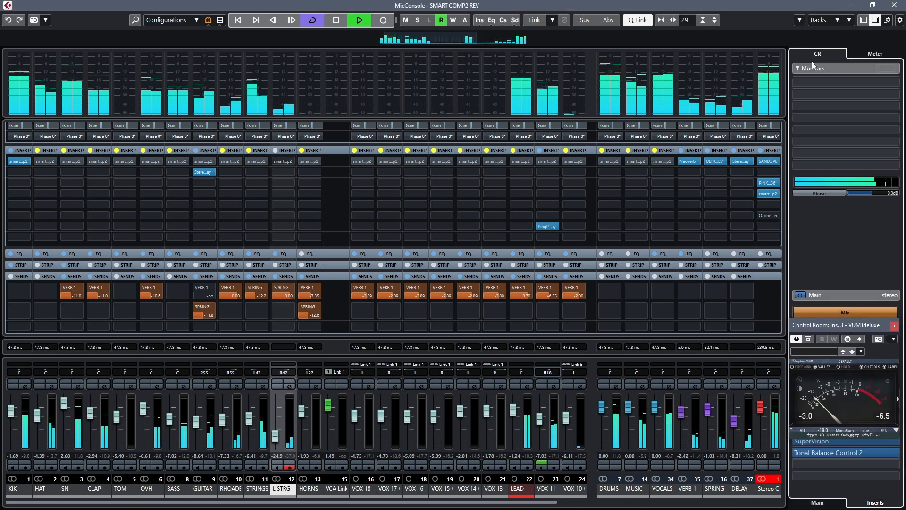
{"action": "left_click_drag", "start_coordinate": [833, 325], "coordinate": [830, 294]}
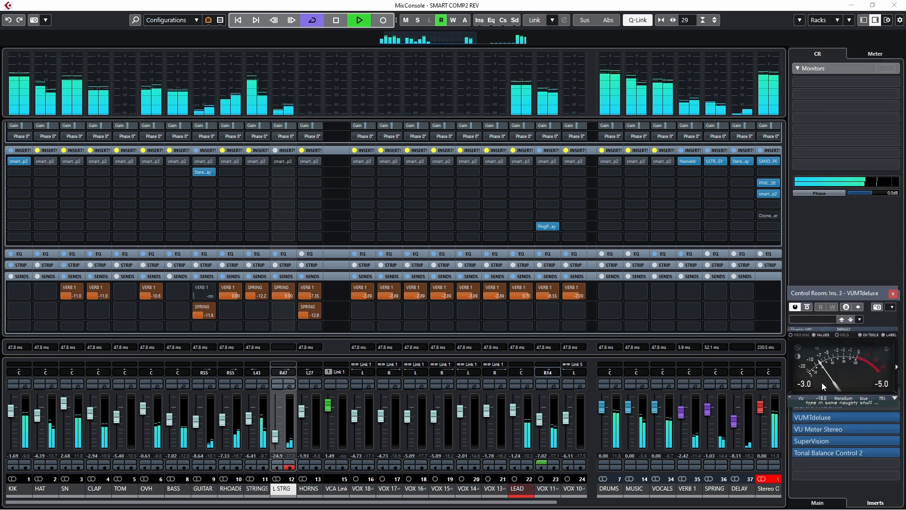
{"action": "left_click", "coordinate": [812, 450]}
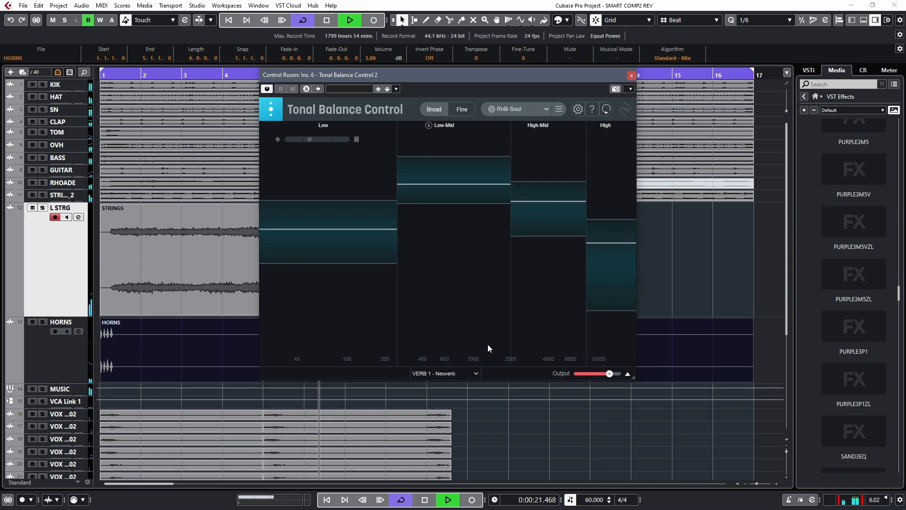
Clear the VERB 1 - Neoverb source in Tonal Balance Control 2, and close it with playback stopped
{"action": "left_click", "coordinate": [476, 374]}
{"action": "left_click", "coordinate": [462, 384]}
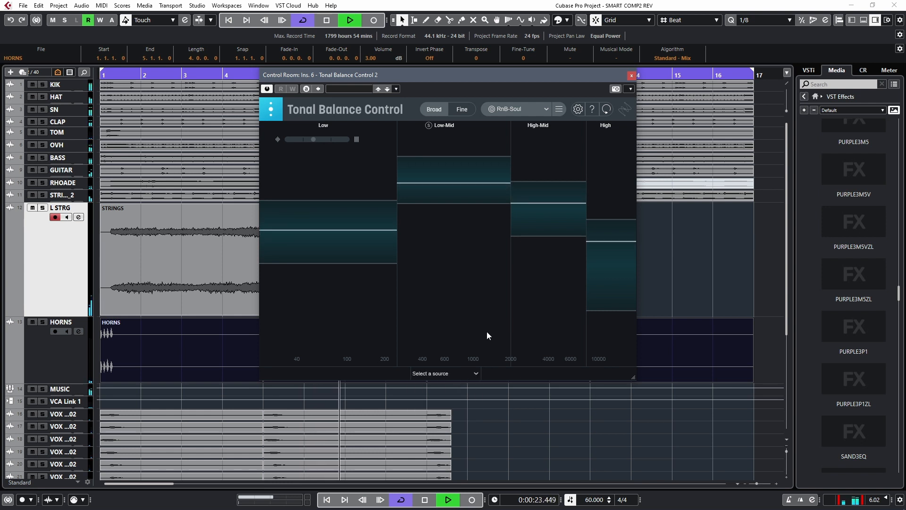
{"action": "left_click", "coordinate": [632, 75]}
{"action": "key", "text": "space"}
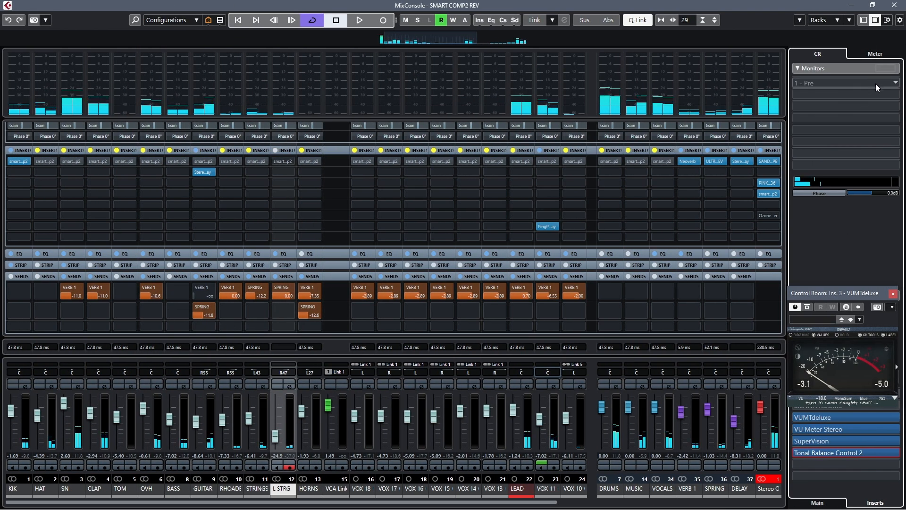
Show the master level meter beside the MixConsole channels and place the VUMTdeluxe window directly below its peak readings
{"action": "left_click", "coordinate": [866, 55]}
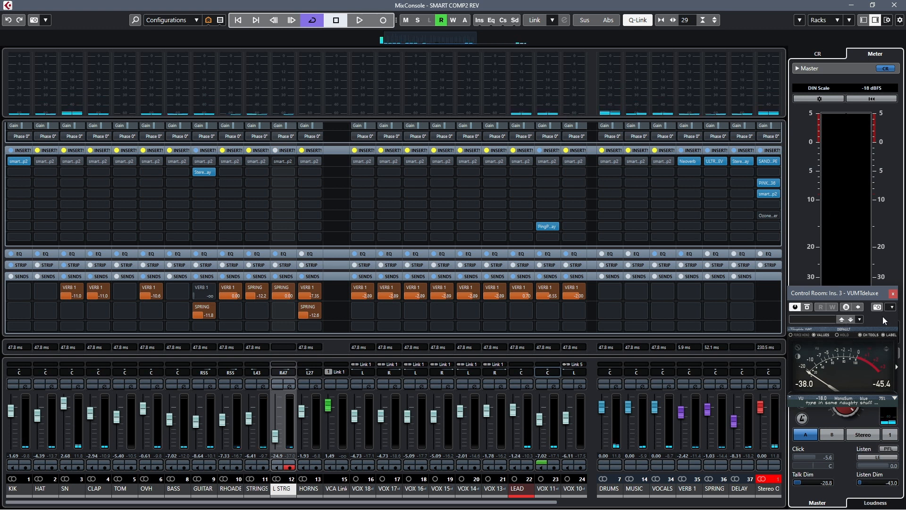
{"action": "left_click_drag", "start_coordinate": [866, 291], "coordinate": [869, 352]}
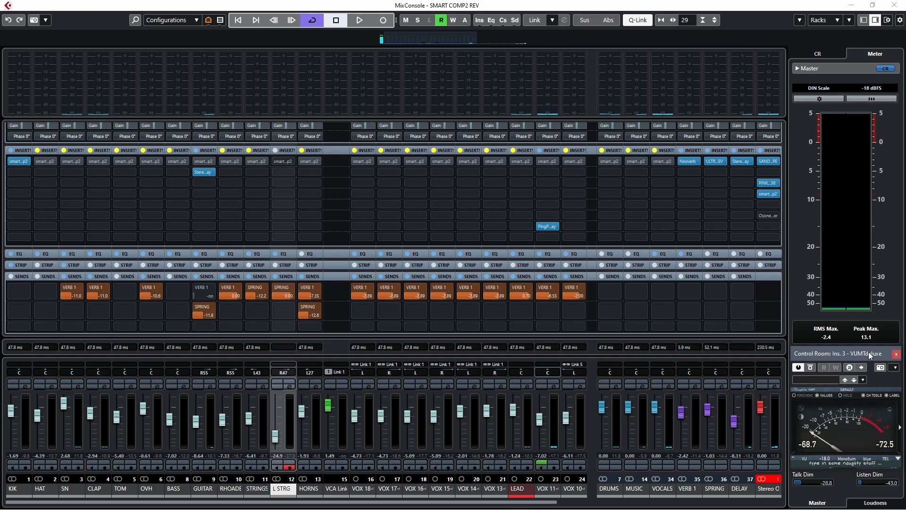
{"action": "left_click_drag", "start_coordinate": [868, 352], "coordinate": [868, 353]}
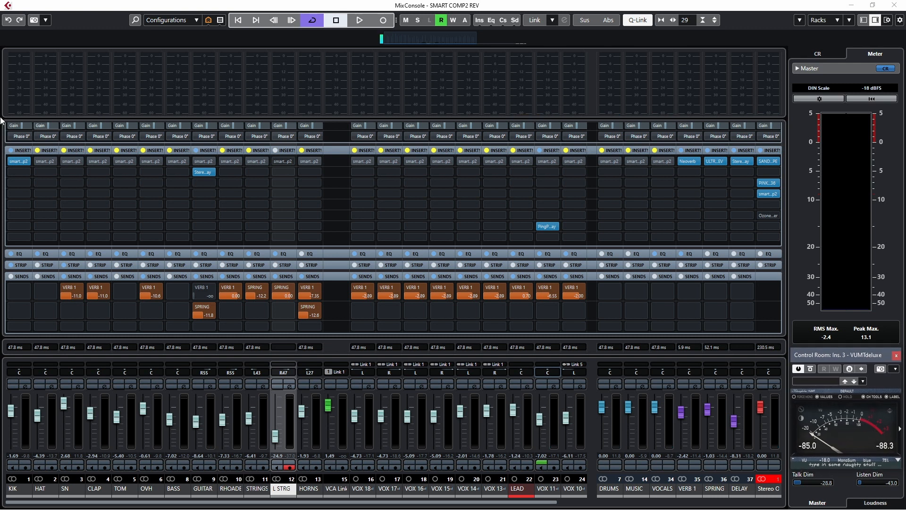
Open the smartComp2 insert on the KIK channel and reset all its parameters to their default values
{"action": "left_click", "coordinate": [19, 162]}
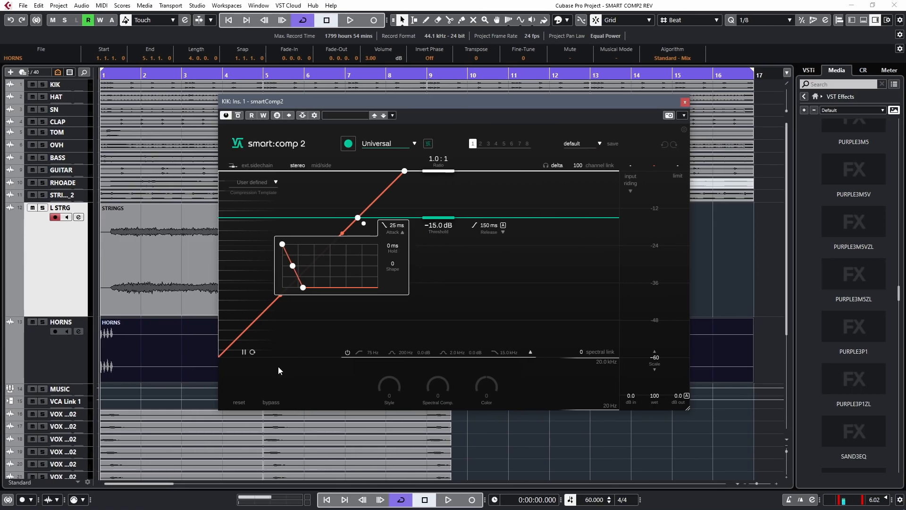
{"action": "double_click", "coordinate": [401, 230]}
{"action": "left_click", "coordinate": [404, 234]}
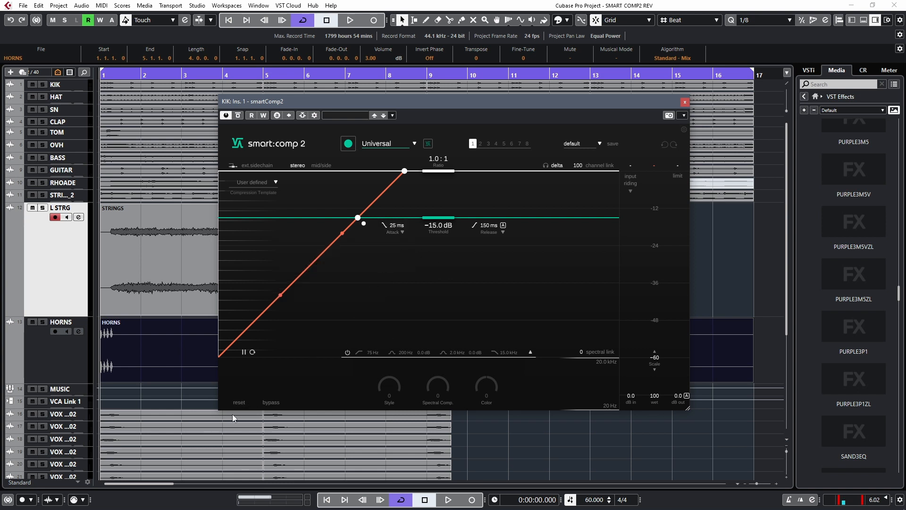
{"action": "left_click", "coordinate": [239, 403]}
{"action": "left_click", "coordinate": [501, 304]}
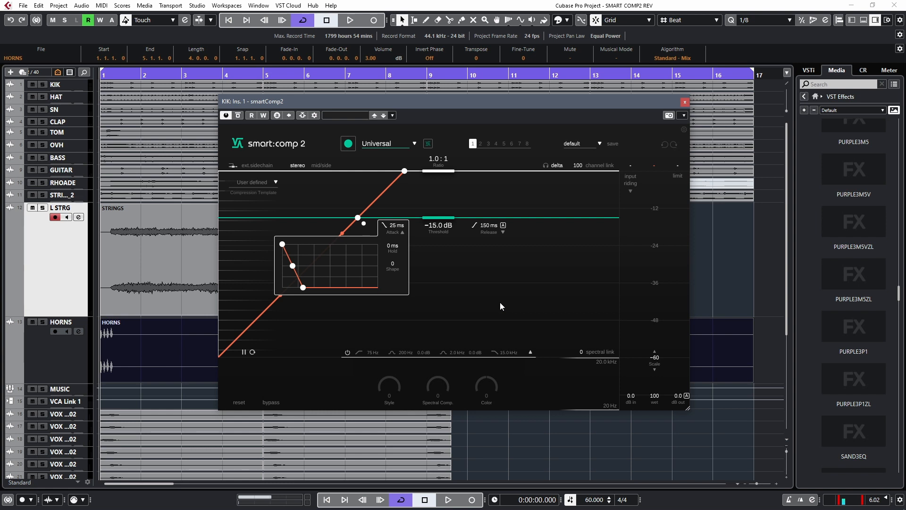
Choose the Drums | Kick profile for the KIK compressor, let it learn during playback, and collapse the attack shape display
{"action": "left_click", "coordinate": [417, 147]}
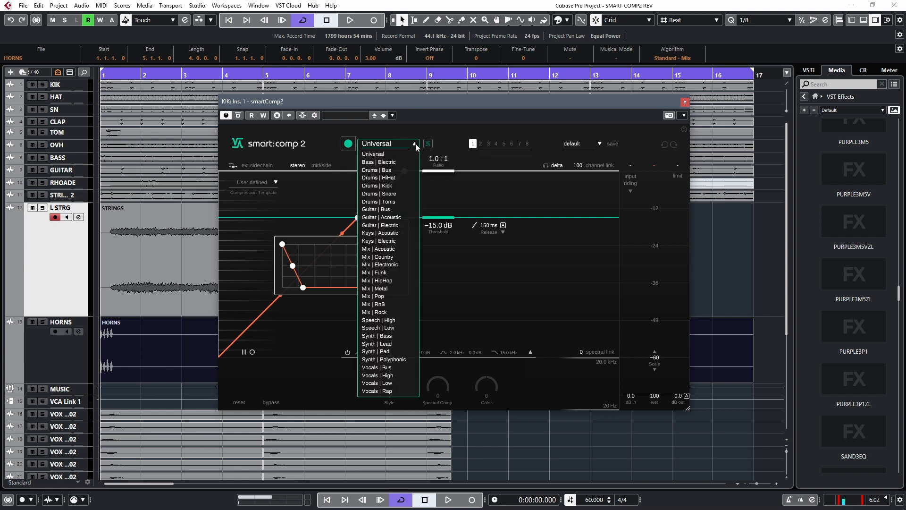
{"action": "left_click", "coordinate": [392, 186]}
{"action": "left_click", "coordinate": [349, 144]}
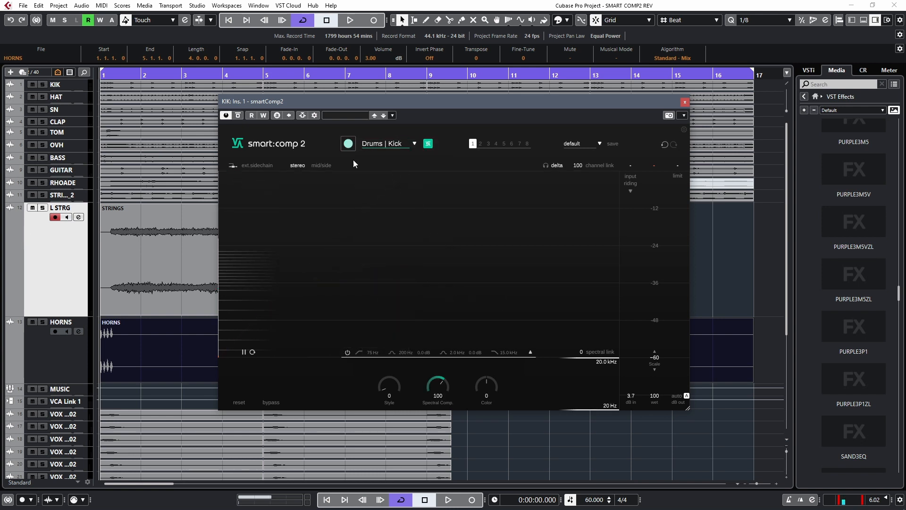
{"action": "key", "text": "space"}
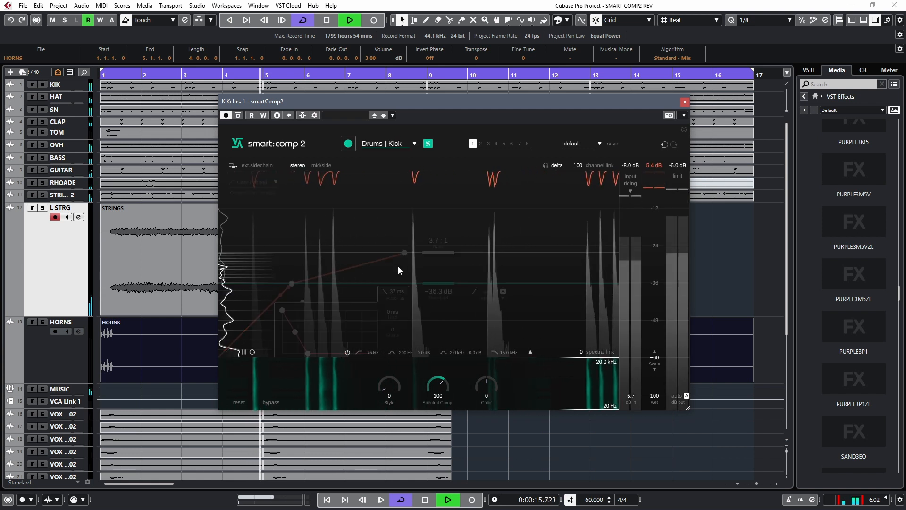
{"action": "key", "text": "space"}
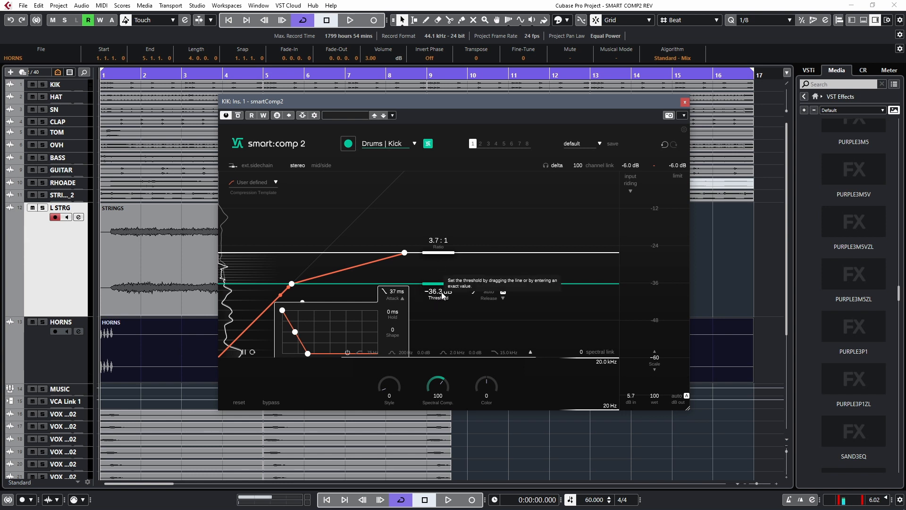
{"action": "left_click", "coordinate": [403, 300]}
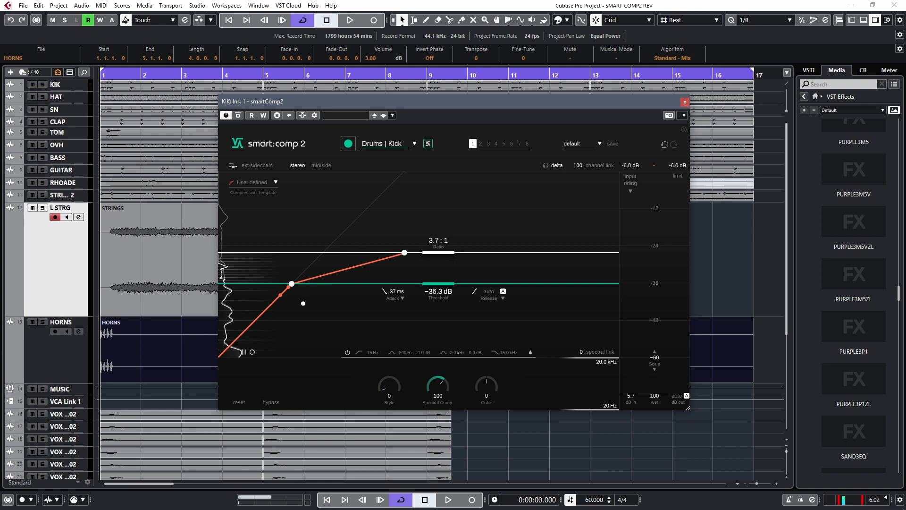
Solo the KIK channel in the MixConsole and play it, comparing smart:comp 2 bypassed and active
{"action": "key", "text": "F3"}
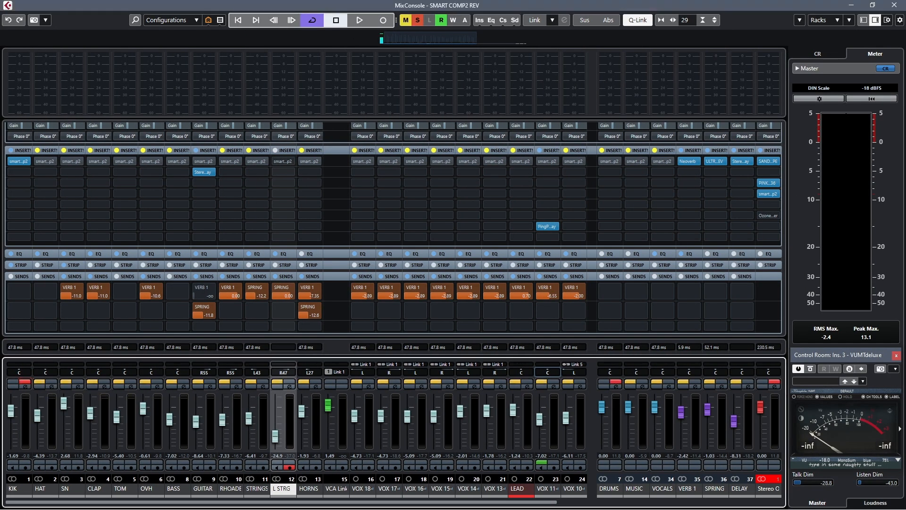
{"action": "key", "text": "F3"}
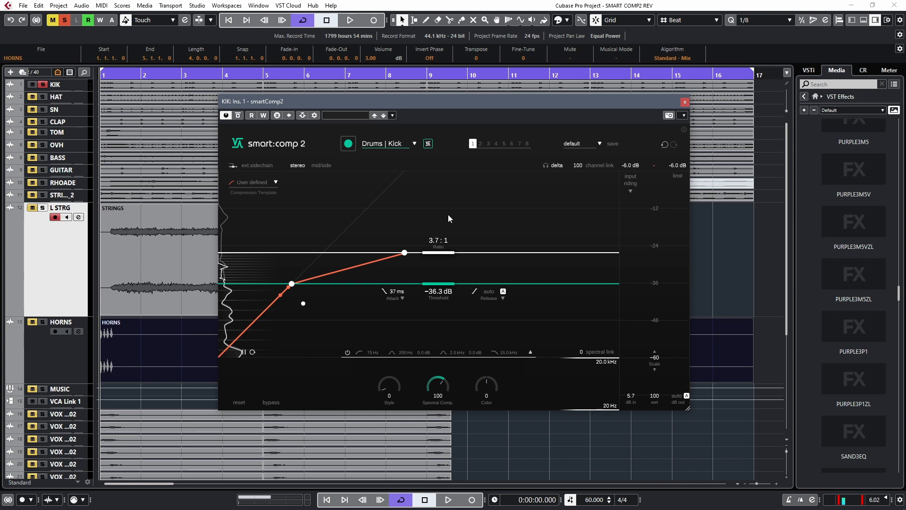
{"action": "key", "text": "space"}
{"action": "left_click", "coordinate": [238, 115]}
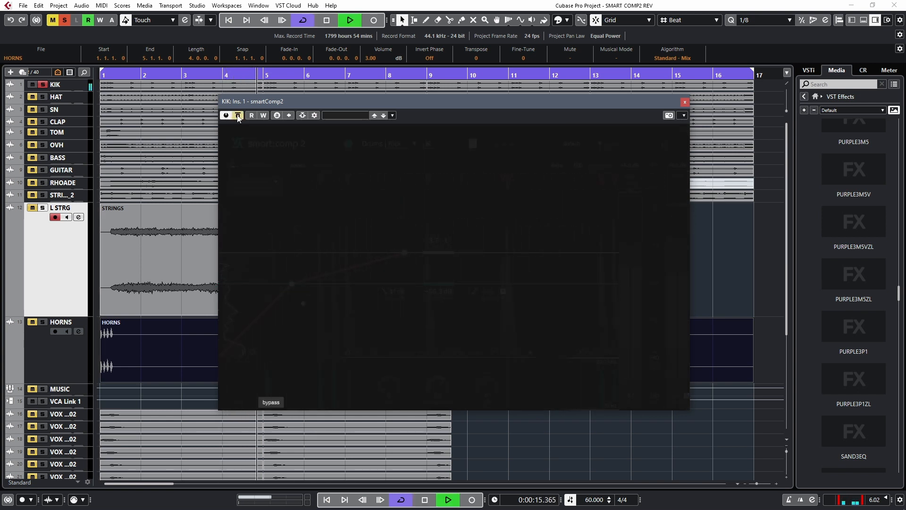
{"action": "left_click", "coordinate": [238, 116]}
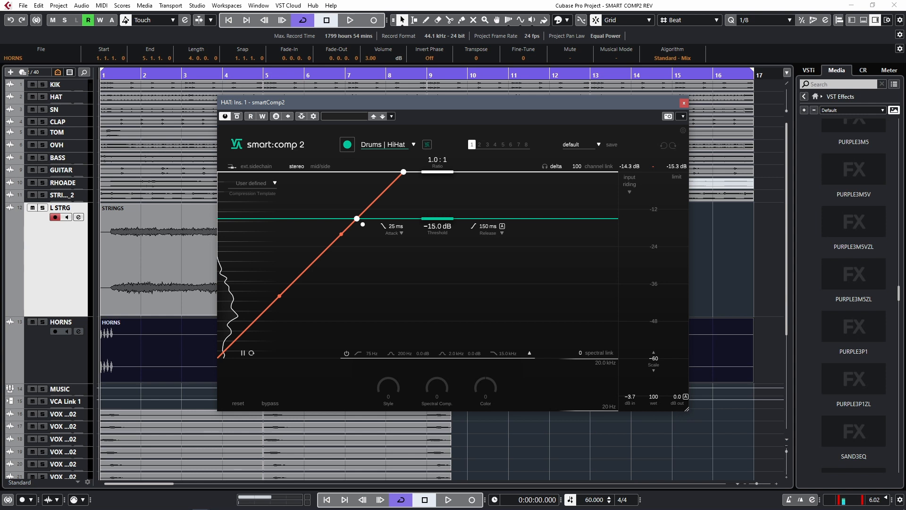
Play the HAT channel in solo and have its smart:comp 2 learn the signal with the Drums | HiHat profile
{"action": "key", "text": "space"}
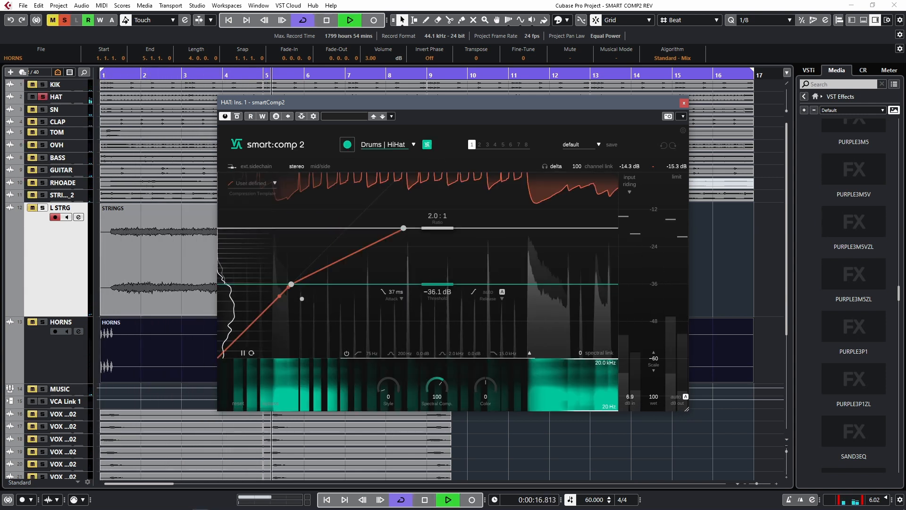
{"action": "left_click", "coordinate": [348, 144]}
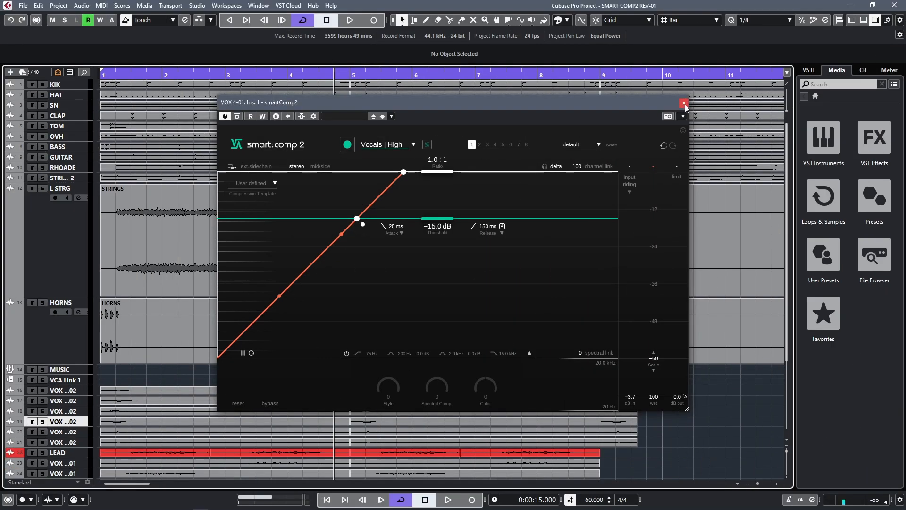
Arm smart:comp 2 learning on VOX 17-02 with the Vocals | Low profile, closing the vocal compressor windows
{"action": "left_click", "coordinate": [685, 103]}
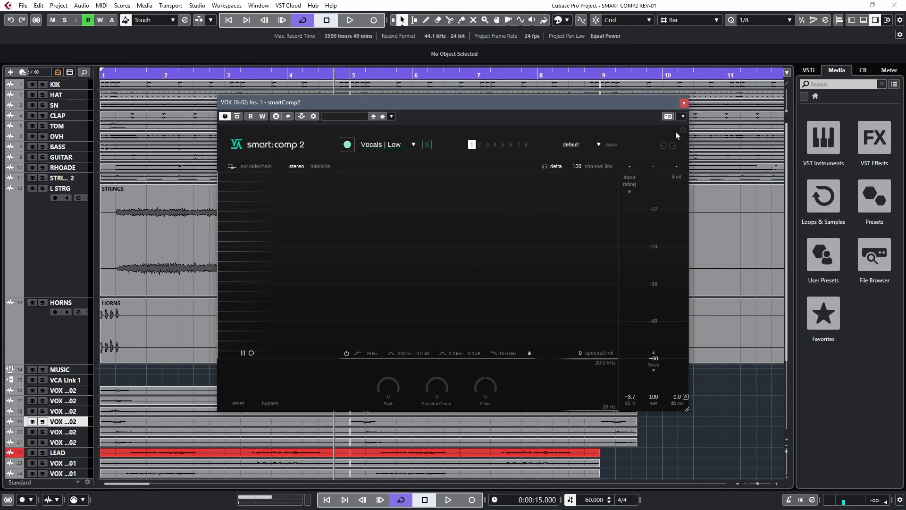
{"action": "left_click", "coordinate": [684, 103]}
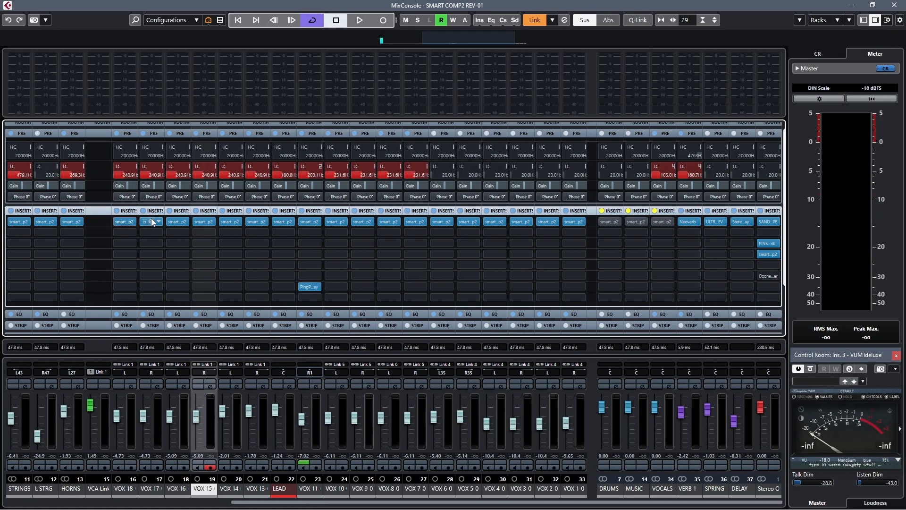
{"action": "left_click", "coordinate": [152, 221]}
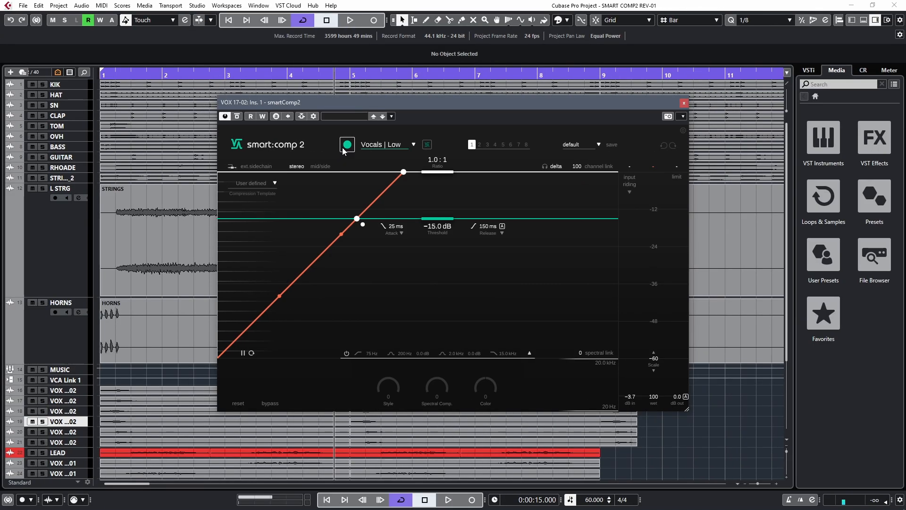
{"action": "left_click", "coordinate": [343, 151]}
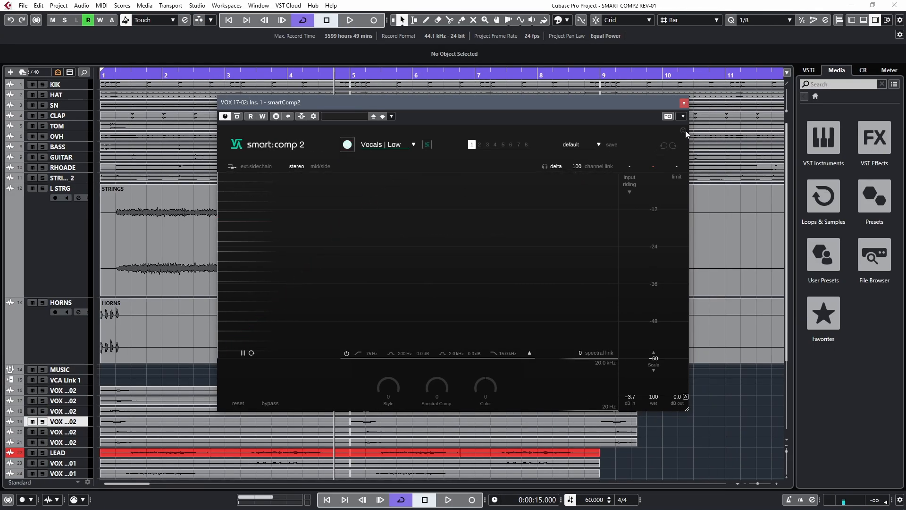
{"action": "left_click", "coordinate": [684, 103]}
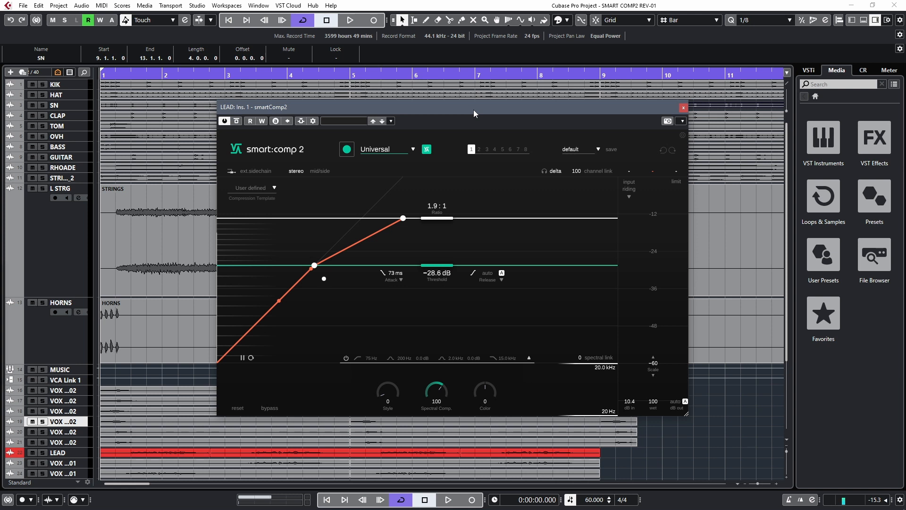
Close the LEAD compressor window, show the MixConsole and place the VUMTdeluxe window directly below the Main output row
{"action": "left_click", "coordinate": [682, 107]}
{"action": "key", "text": "F3"}
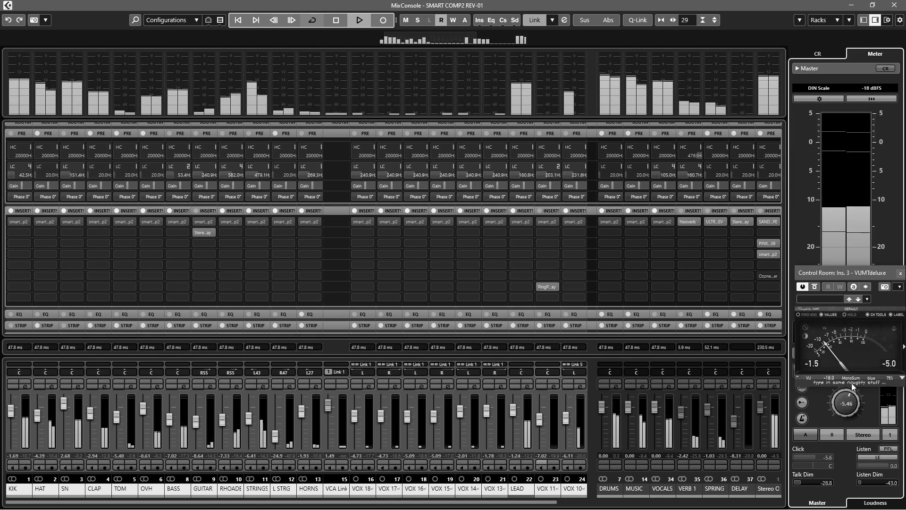
{"action": "left_click_drag", "start_coordinate": [860, 275], "coordinate": [861, 370]}
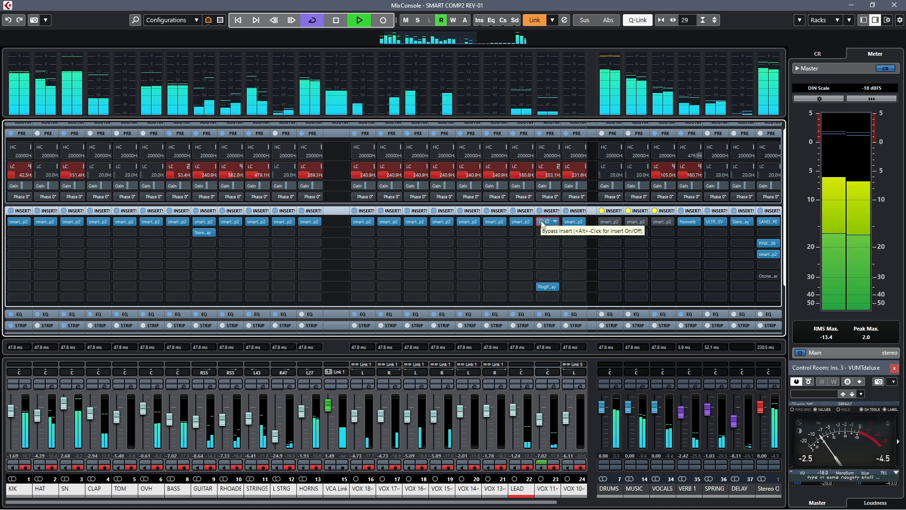
Compare the playing mix with the linked channels' smartComp2 inserts bypassed and active, and stop playback
{"action": "left_click", "coordinate": [541, 221], "text": "alt"}
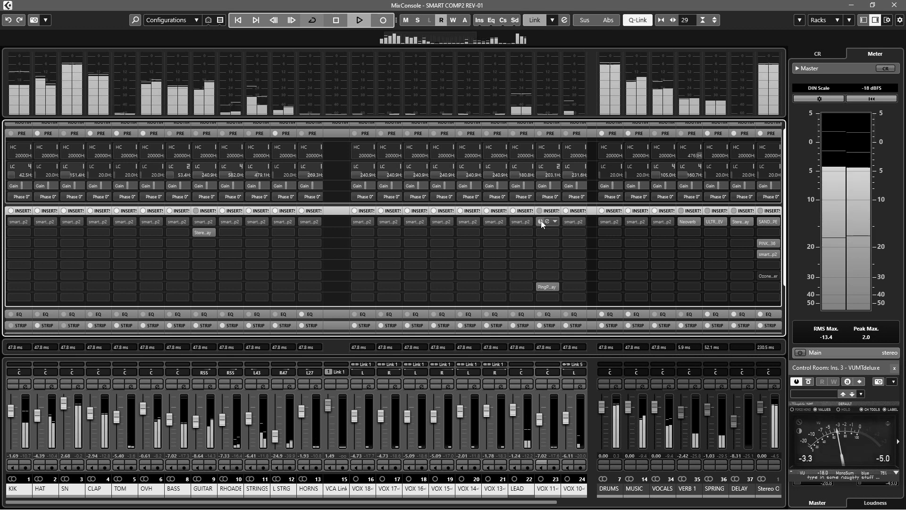
{"action": "left_click", "coordinate": [542, 222]}
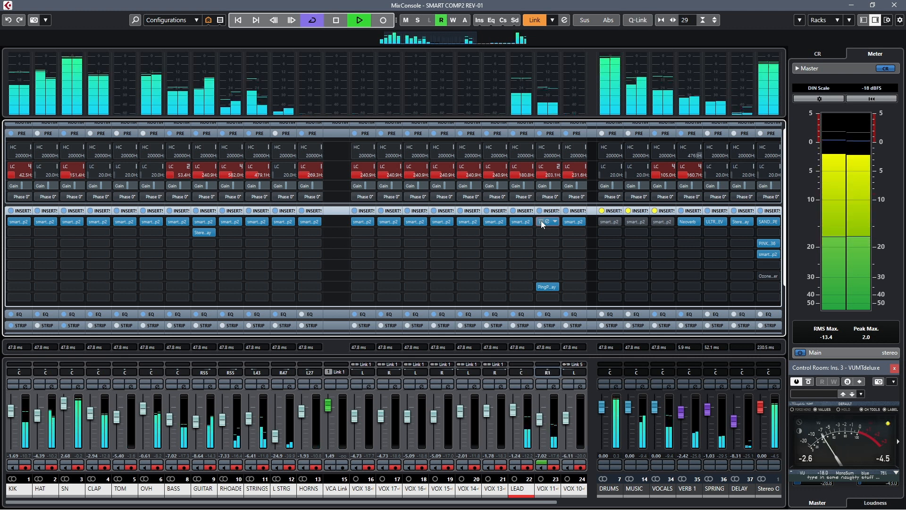
{"action": "key", "text": "space"}
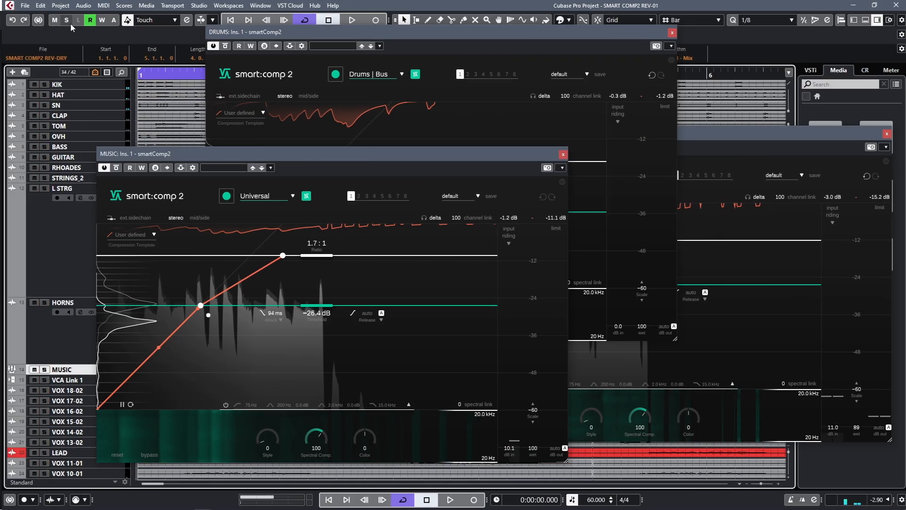
Solo the DRUMS group and leave only its smartComp2 window open, centred over the project tracks
{"action": "left_click", "coordinate": [613, 383]}
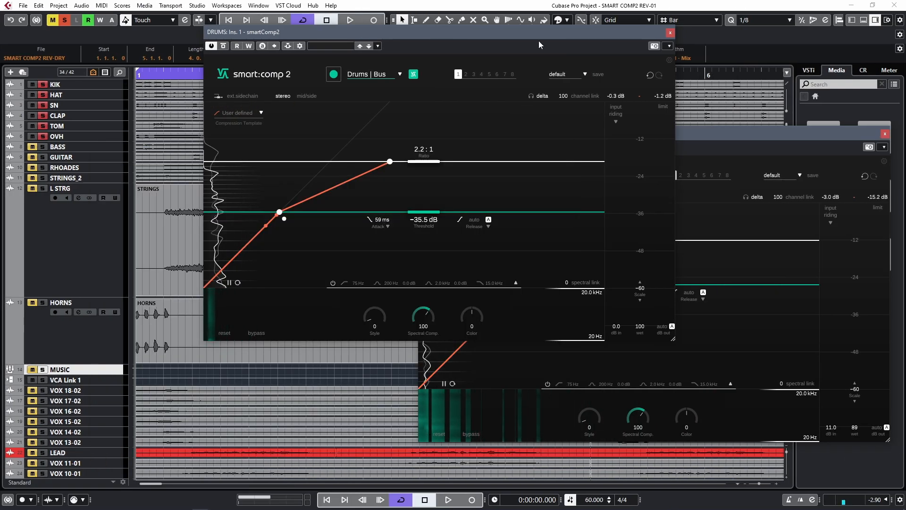
{"action": "left_click_drag", "start_coordinate": [540, 40], "coordinate": [526, 94]}
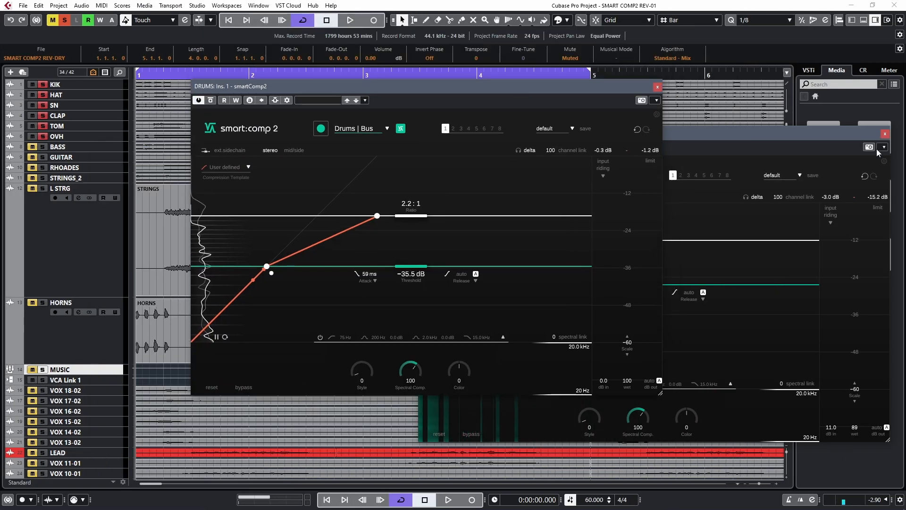
{"action": "left_click", "coordinate": [885, 134]}
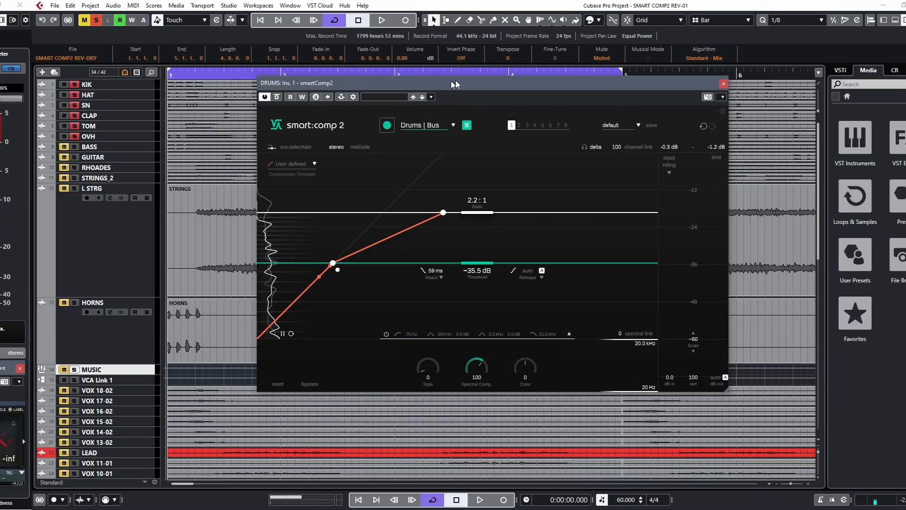
{"action": "left_click_drag", "start_coordinate": [452, 80], "coordinate": [435, 105]}
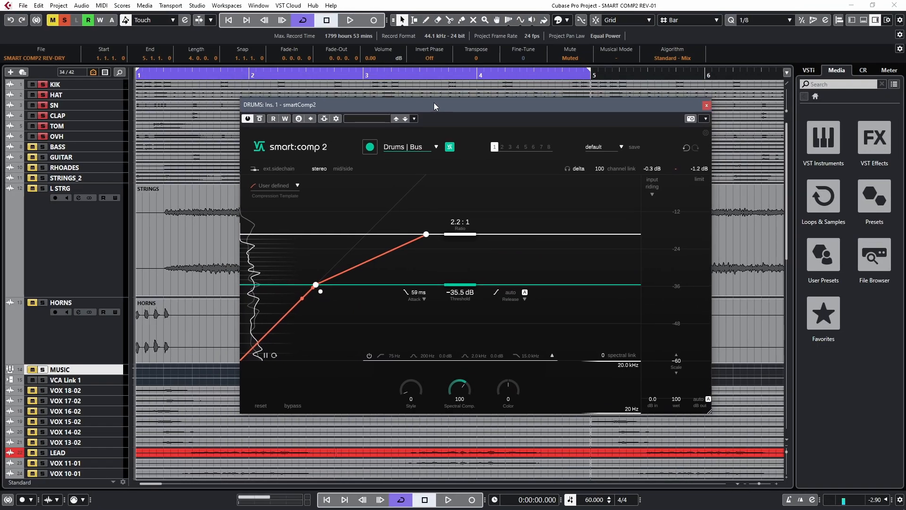
Play the soloed drums repeatedly and compare the DRUMS bus with its smart:comp 2 bypassed and active
{"action": "key", "text": "space"}
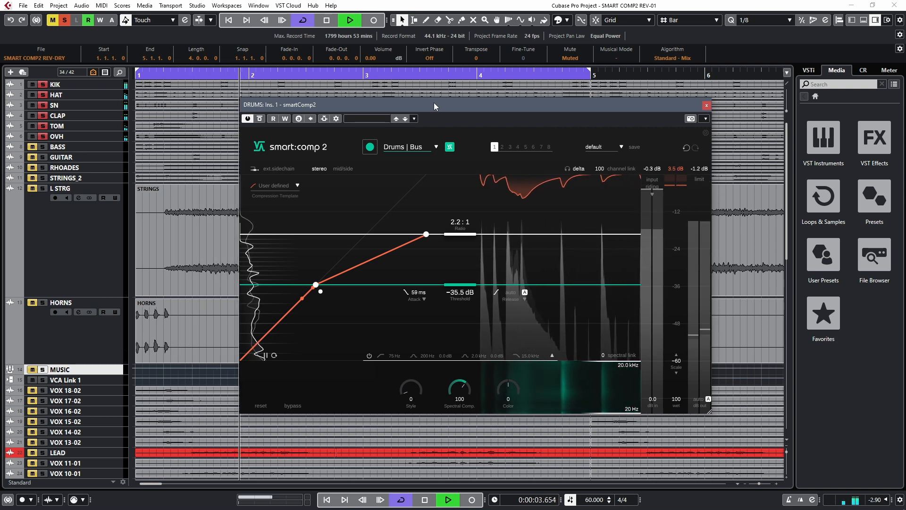
{"action": "key", "text": "space"}
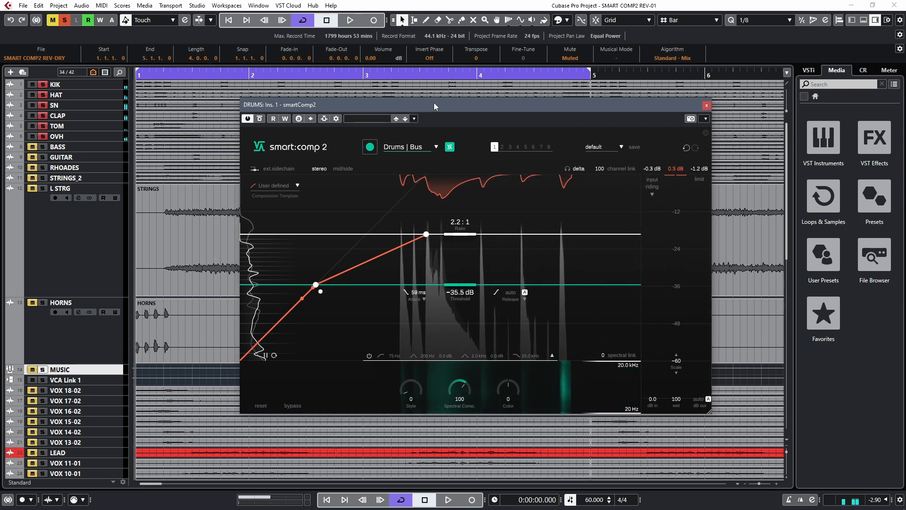
{"action": "left_click", "coordinate": [260, 118]}
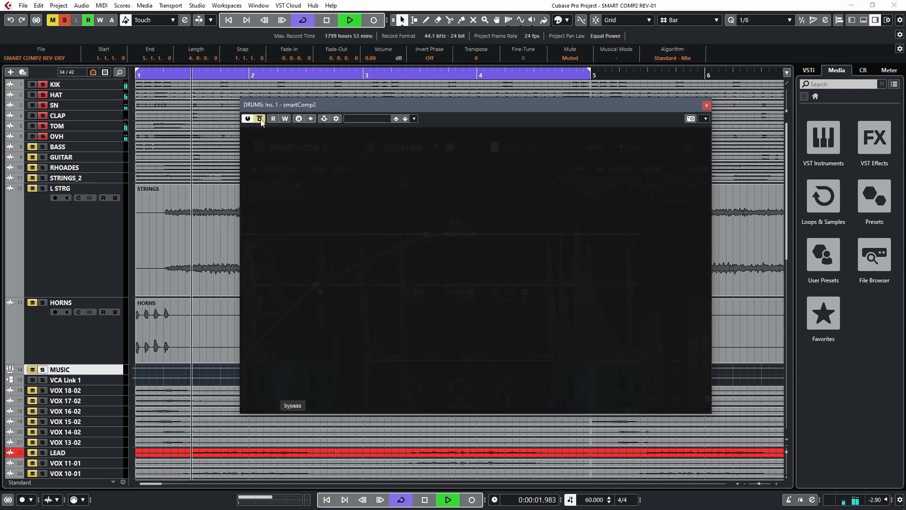
{"action": "left_click", "coordinate": [260, 118]}
{"action": "key", "text": "space"}
{"action": "key", "text": "space"}
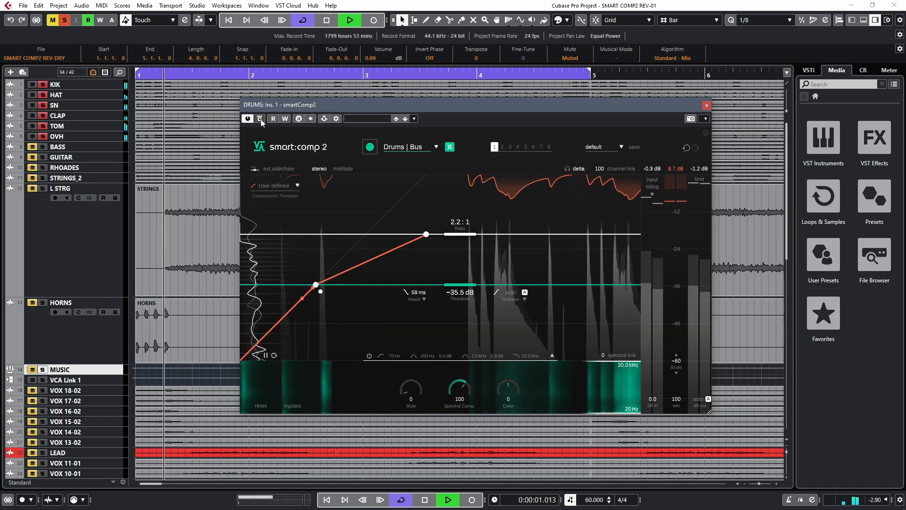
{"action": "left_click", "coordinate": [259, 118]}
{"action": "key", "text": "space"}
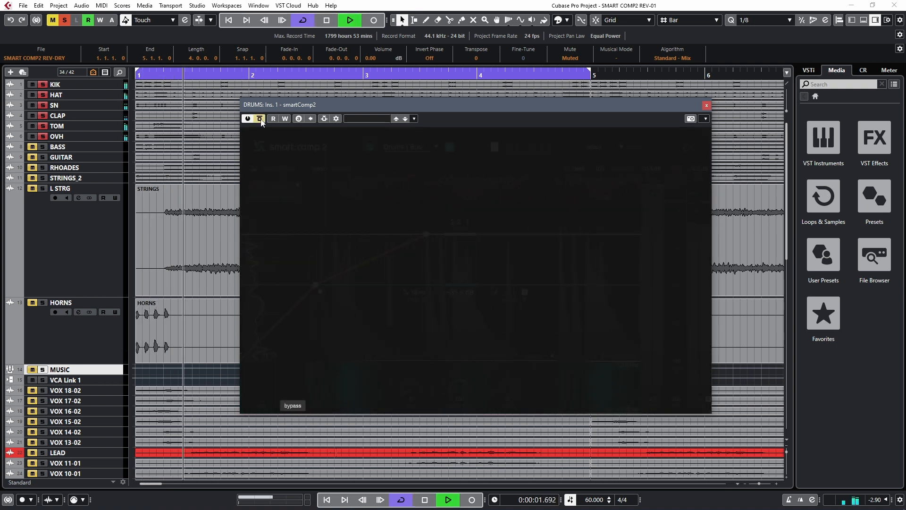
{"action": "key", "text": "space"}
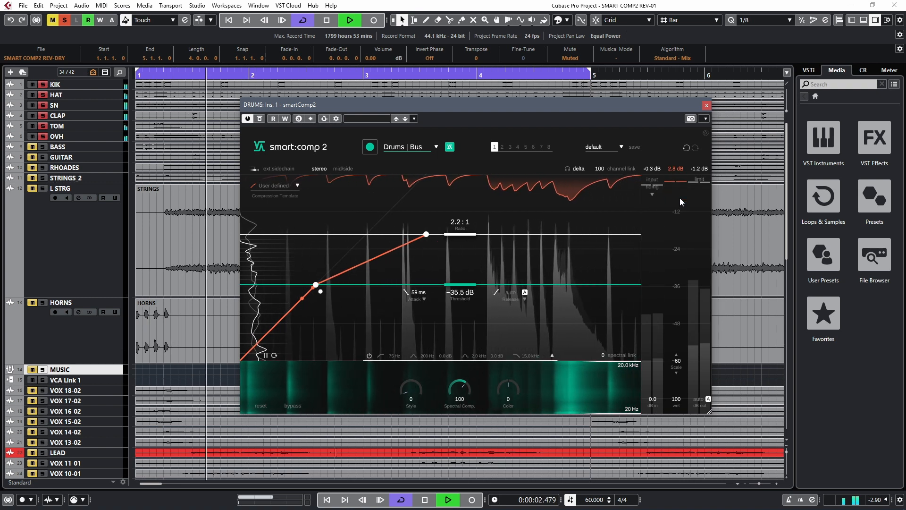
{"action": "key", "text": "space"}
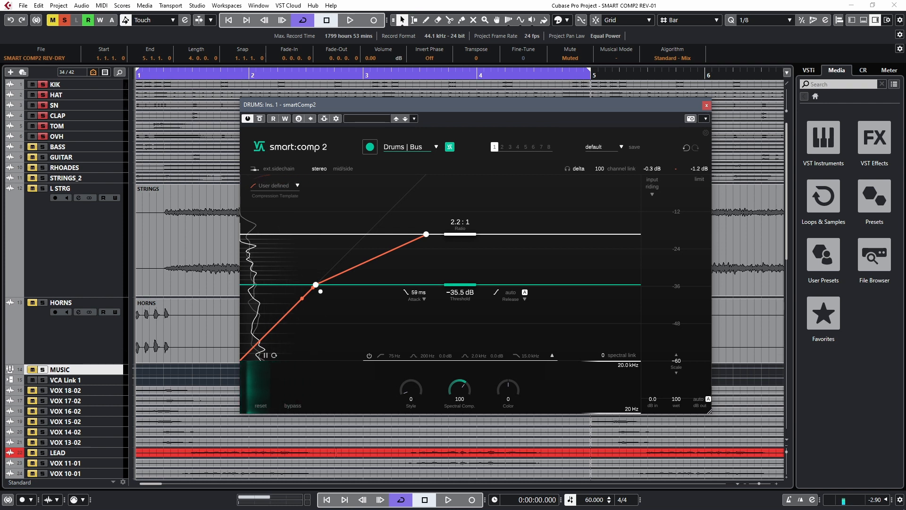
Check the mixer's first channels in the MixConsole, and replay the soloed drums to examine the DRUMS compressor's maximum gain reduction
{"action": "key", "text": "F3"}
{"action": "left_click_drag", "start_coordinate": [282, 502], "coordinate": [8, 507]}
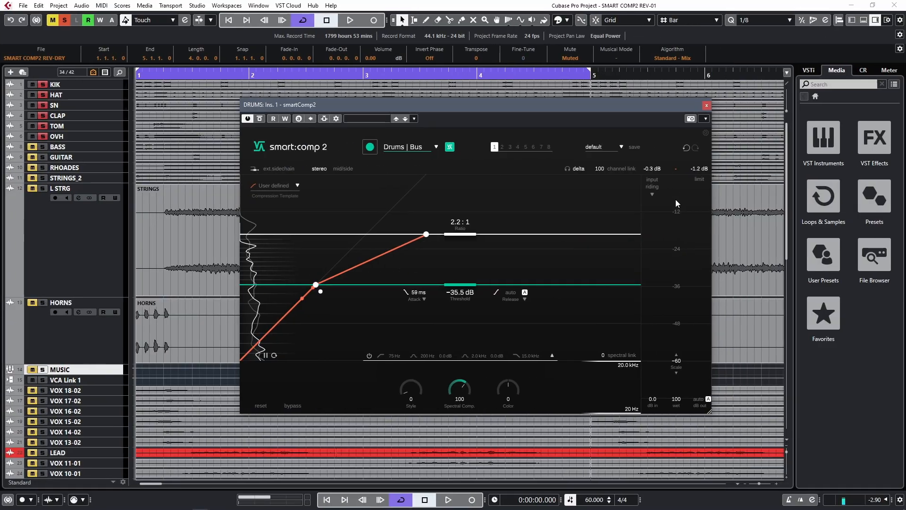
{"action": "key", "text": "space"}
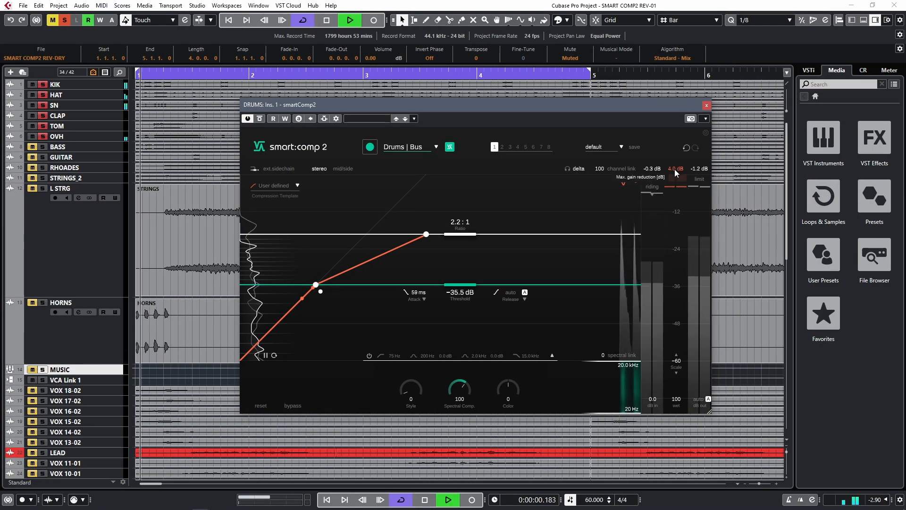
{"action": "key", "text": "space"}
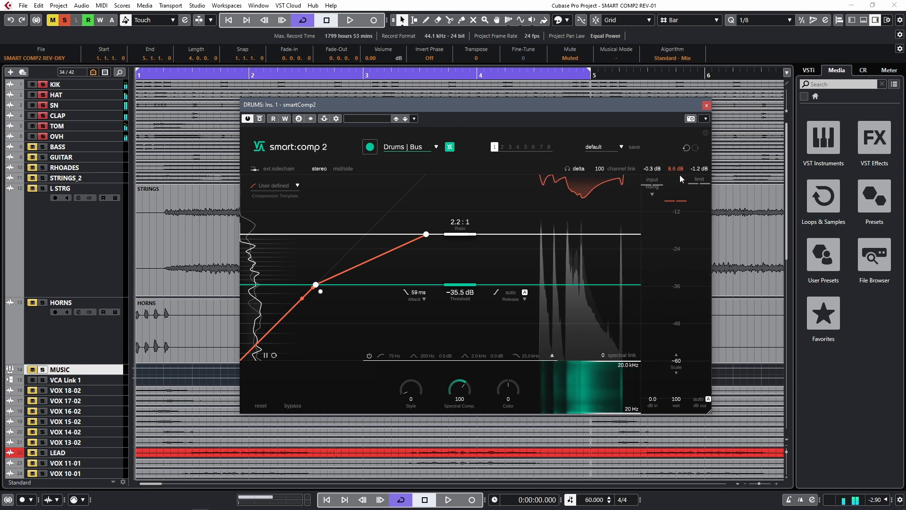
Replay the soloed drums and examine the gain reduction shown in the DRUMS bus compressor
{"action": "key", "text": "space"}
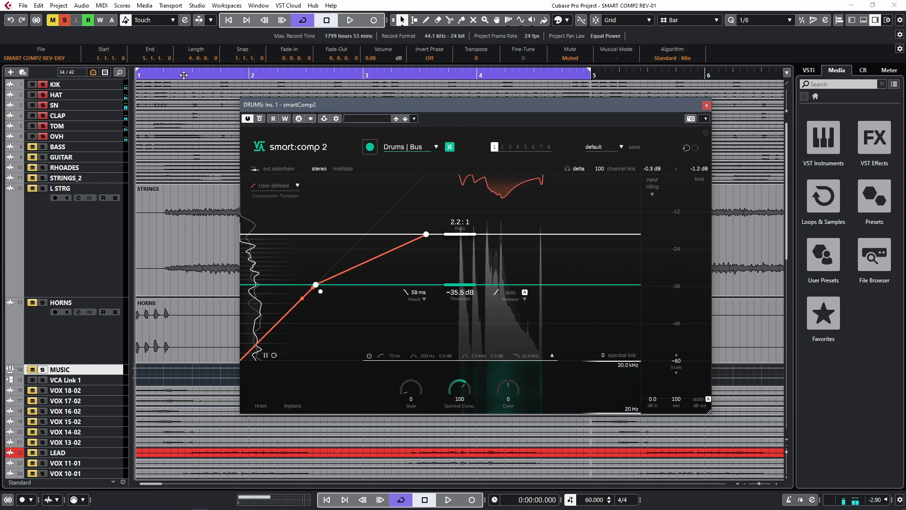
{"action": "key", "text": "space"}
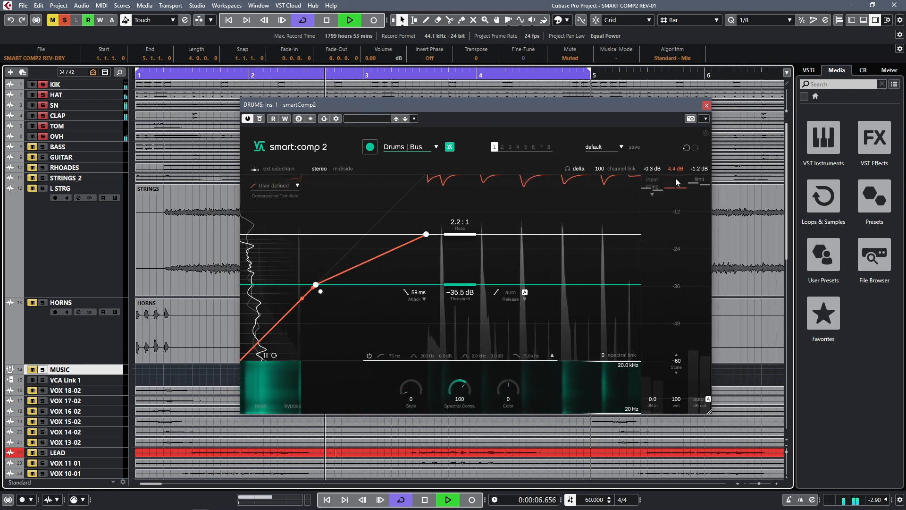
{"action": "key", "text": "space"}
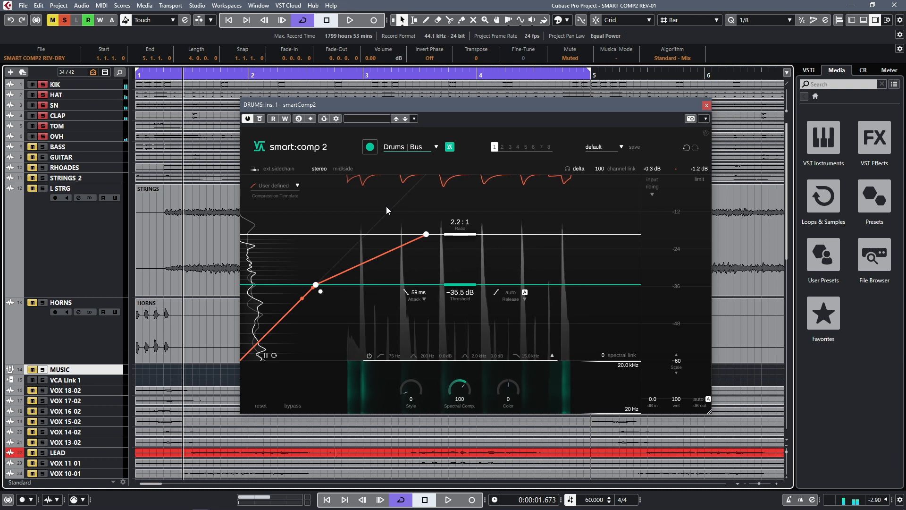
Try a -29.5 dB threshold on the DRUMS compressor, undo it, and set the threshold to -30.4 dB while the drums play
{"action": "left_click_drag", "start_coordinate": [460, 285], "coordinate": [465, 268]}
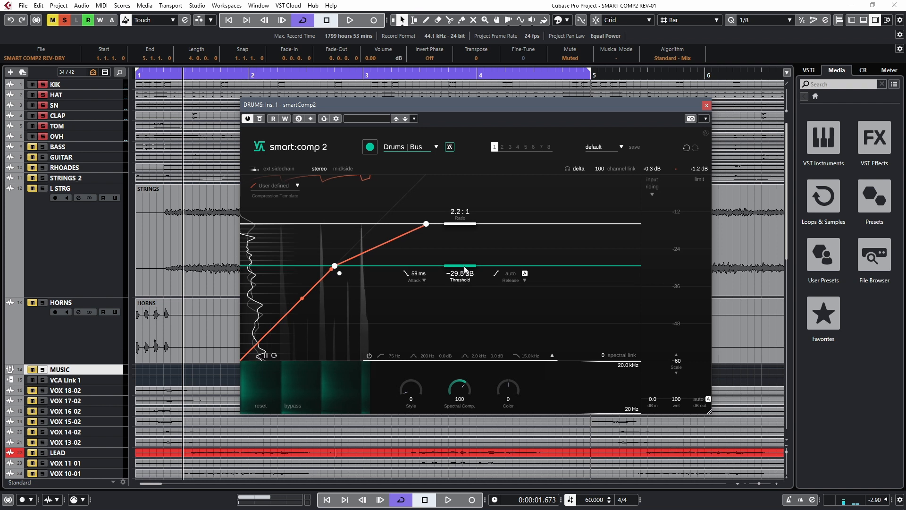
{"action": "left_click", "coordinate": [687, 148]}
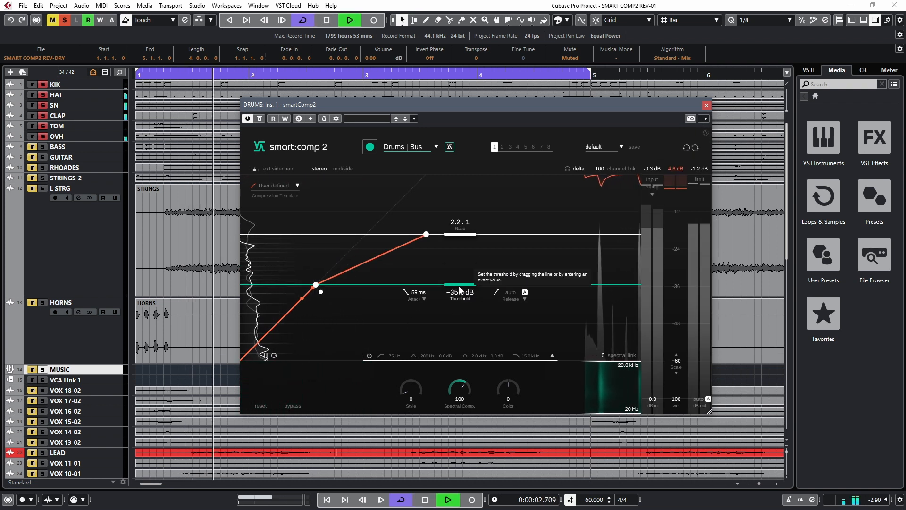
{"action": "key", "text": "space"}
{"action": "left_click_drag", "start_coordinate": [461, 291], "coordinate": [462, 271]}
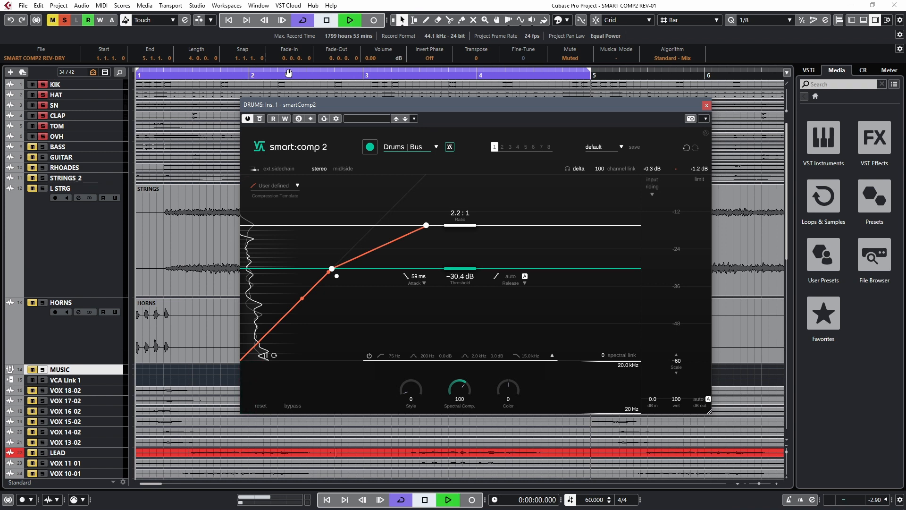
Recheck the gain reduction on the soloed drums, and raise the threshold to -29.2 dB before looping them again
{"action": "key", "text": "space"}
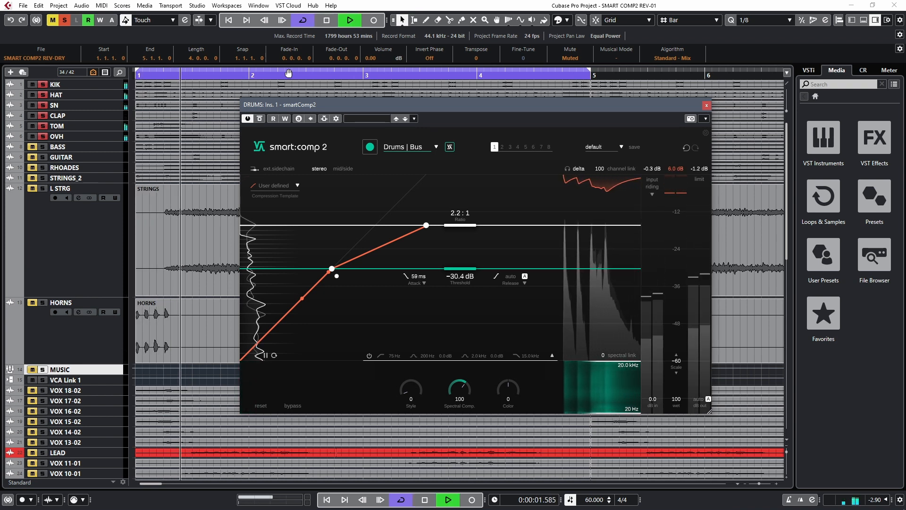
{"action": "key", "text": "space"}
{"action": "key", "text": "space"}
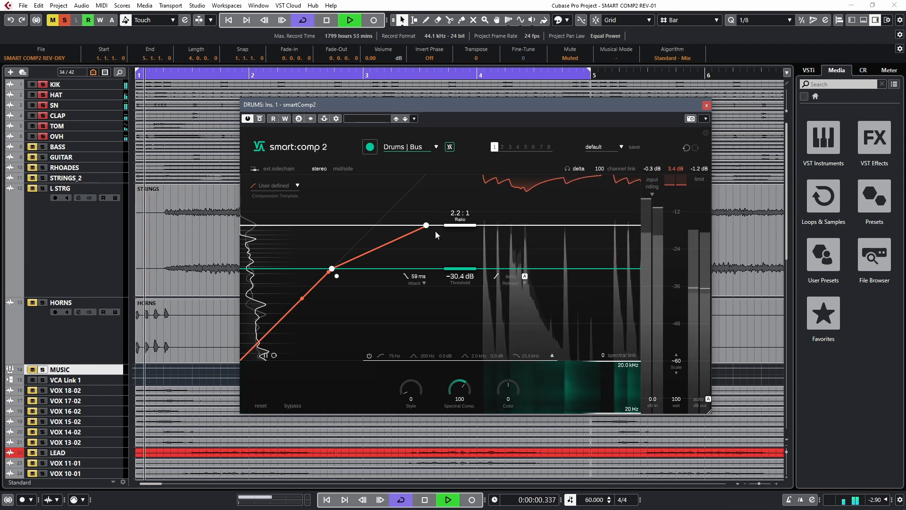
{"action": "key", "text": "space"}
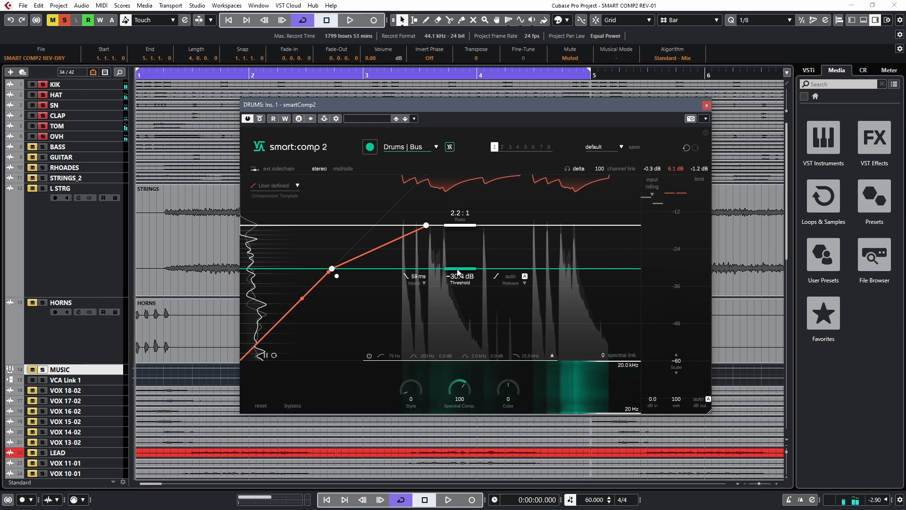
{"action": "left_click_drag", "start_coordinate": [458, 272], "coordinate": [458, 269]}
{"action": "key", "text": "space"}
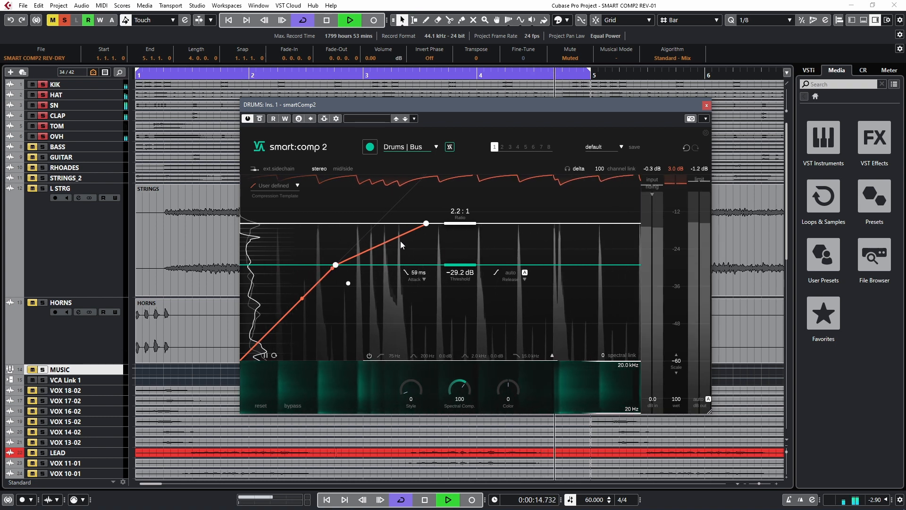
Try compression ratios of 8.7:1 and 2.5:1 on the playing drums, and restore the learned smart settings
{"action": "left_click_drag", "start_coordinate": [459, 224], "coordinate": [457, 254]}
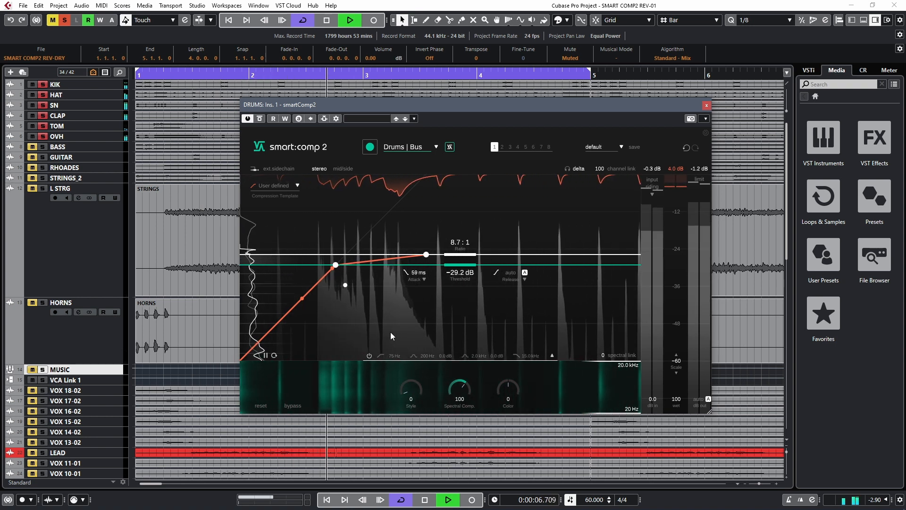
{"action": "left_click_drag", "start_coordinate": [462, 255], "coordinate": [461, 229]}
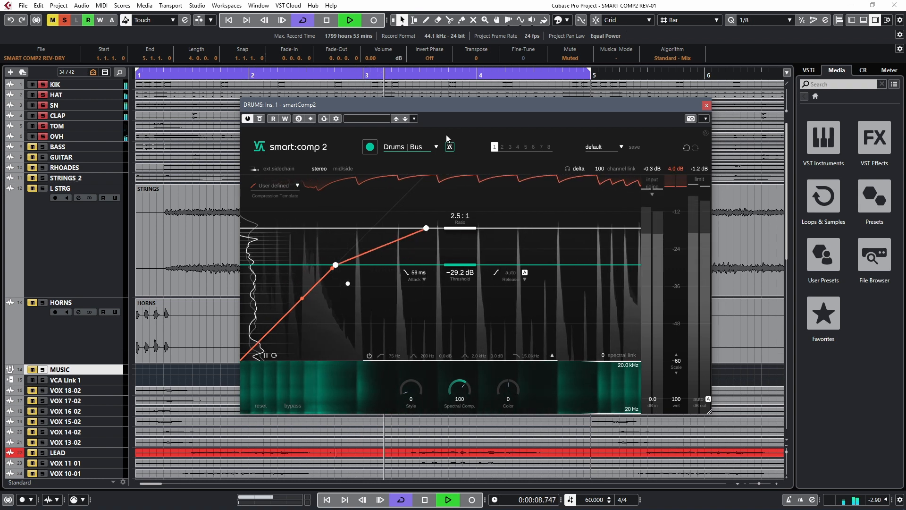
{"action": "left_click", "coordinate": [450, 148]}
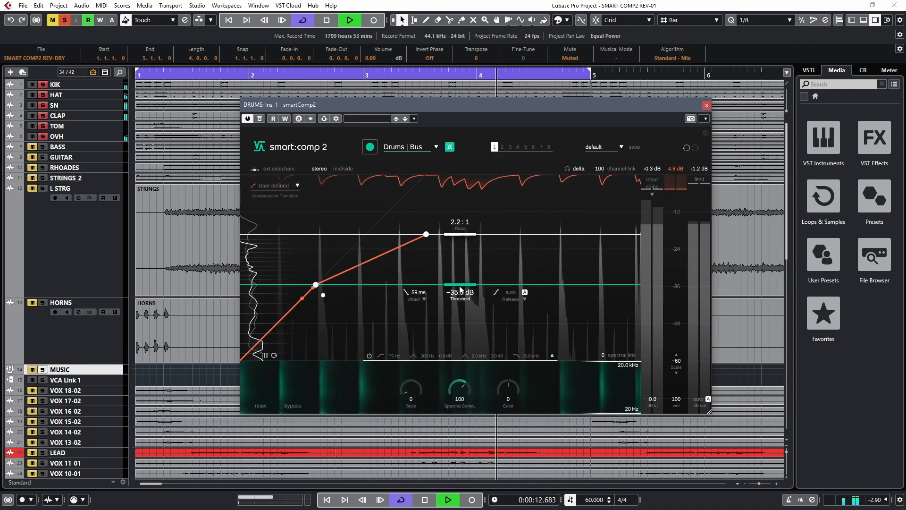
Raise the DRUMS compressor's threshold to -30.5 dB and apply the Standard compression template
{"action": "left_click_drag", "start_coordinate": [460, 287], "coordinate": [461, 274]}
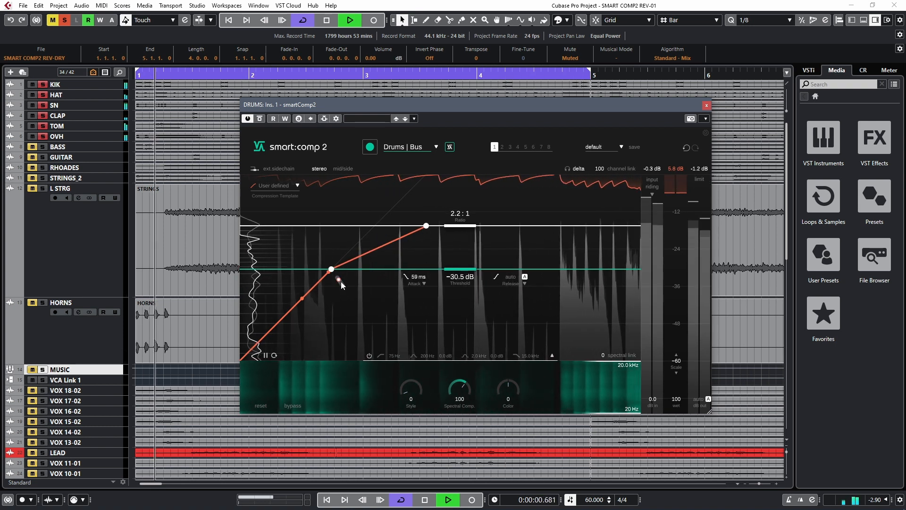
{"action": "left_click_drag", "start_coordinate": [339, 279], "coordinate": [348, 296]}
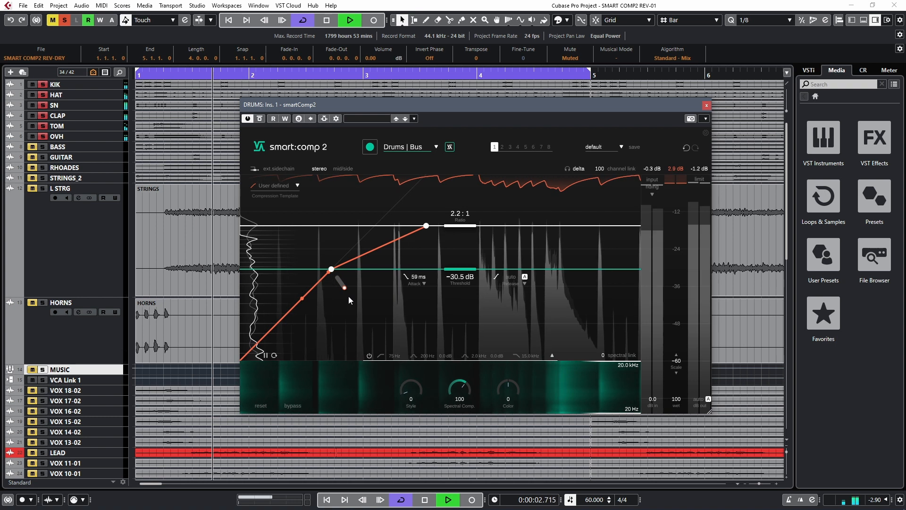
{"action": "left_click_drag", "start_coordinate": [345, 291], "coordinate": [338, 281]}
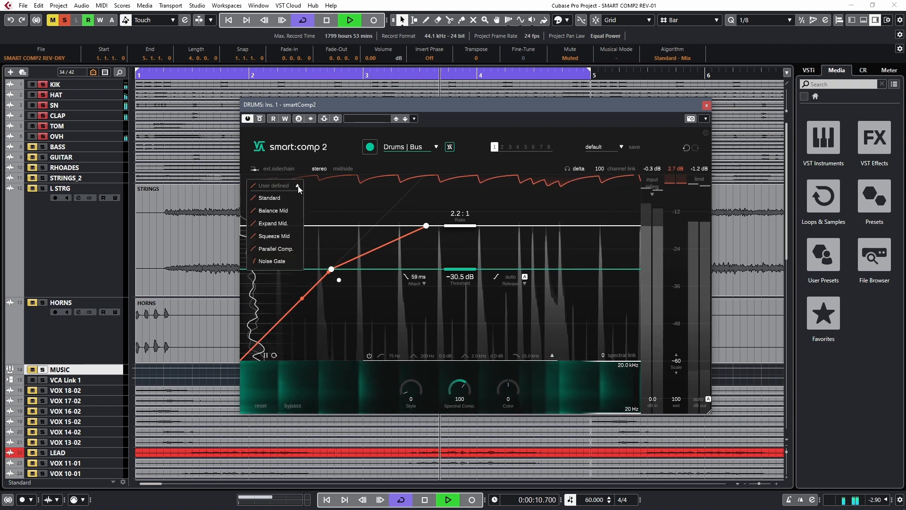
{"action": "left_click", "coordinate": [271, 199]}
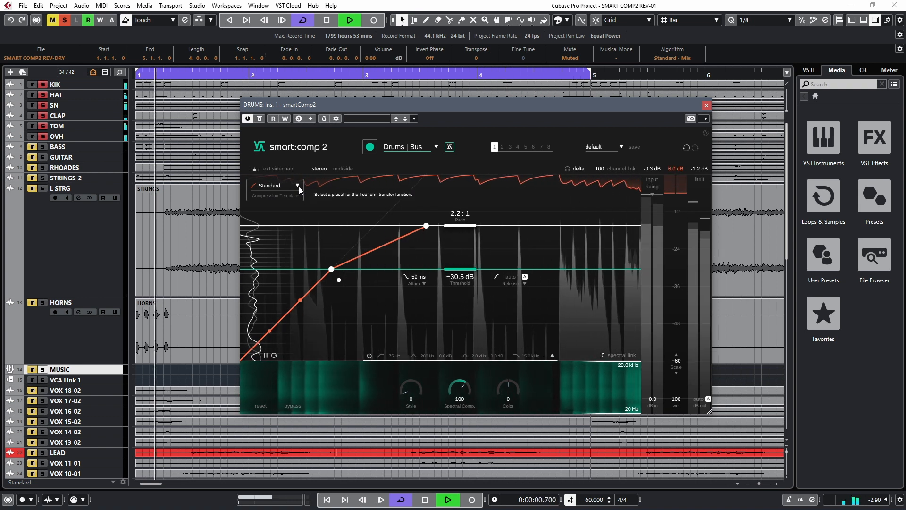
Raise the threshold to -25.8 dB on the playing drums and reapply the Standard compression template
{"action": "left_click_drag", "start_coordinate": [459, 264], "coordinate": [466, 261]}
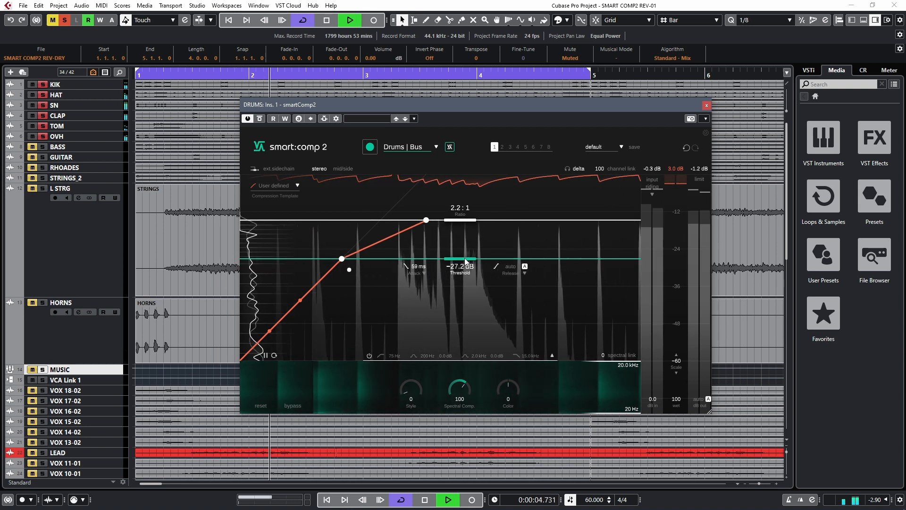
{"action": "left_click_drag", "start_coordinate": [465, 261], "coordinate": [468, 258]}
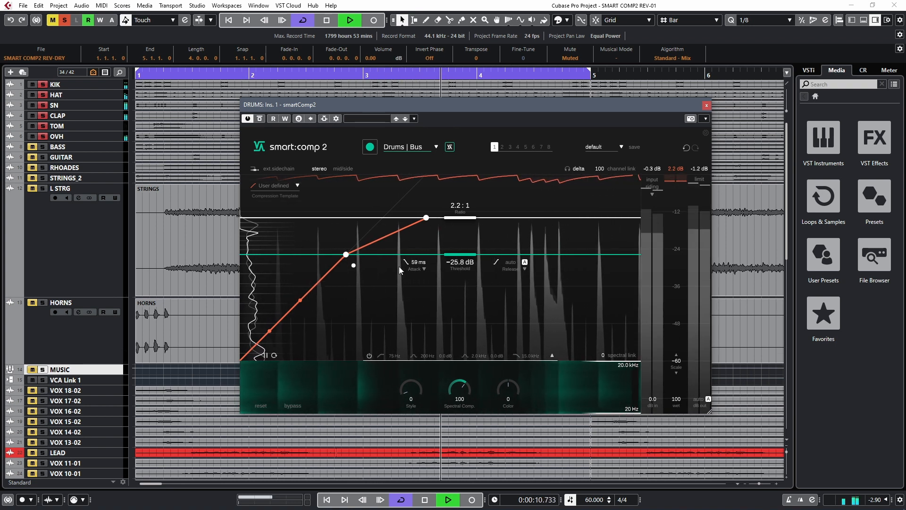
{"action": "left_click", "coordinate": [287, 185]}
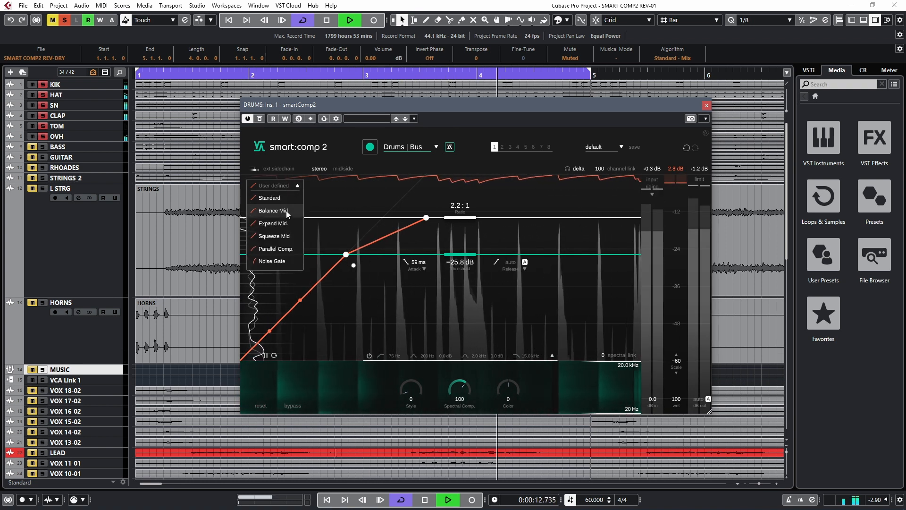
{"action": "left_click", "coordinate": [273, 201]}
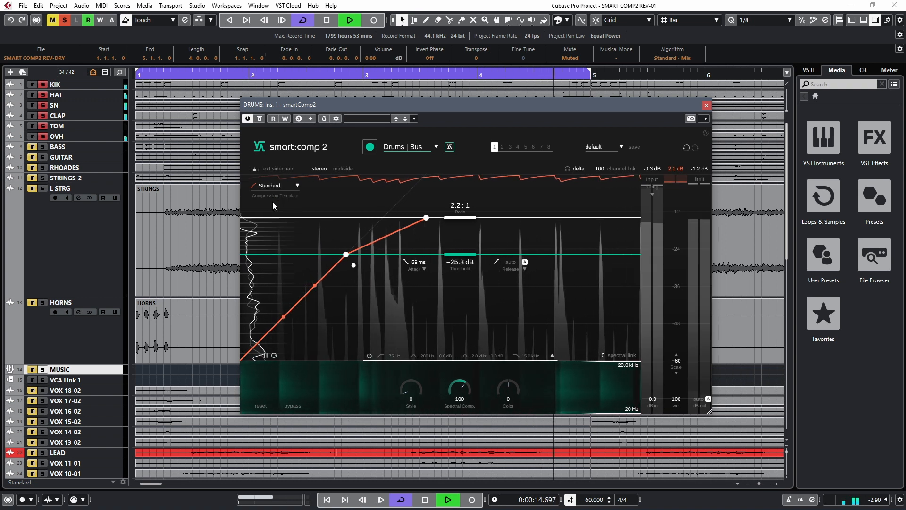
Audition the Balance Mid compression template on the looping drums and check the other available templates
{"action": "left_click", "coordinate": [297, 186]}
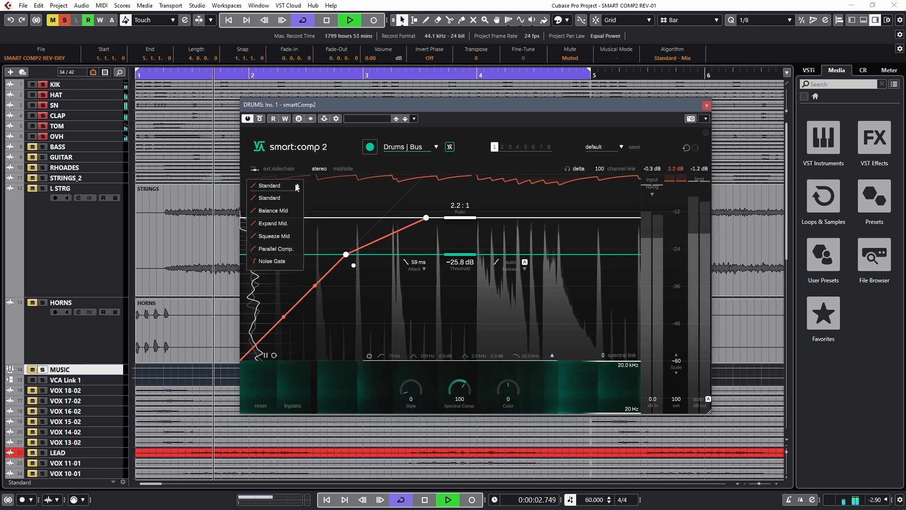
{"action": "left_click", "coordinate": [277, 212]}
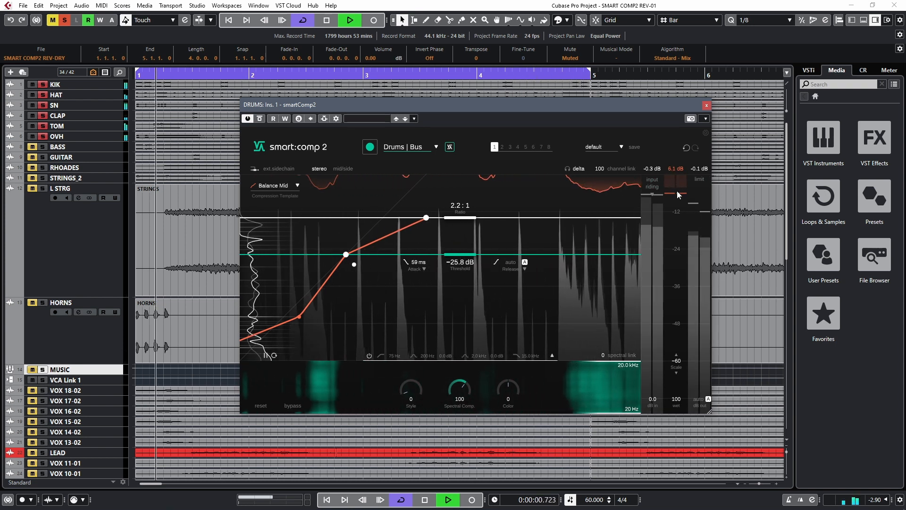
{"action": "left_click", "coordinate": [297, 186]}
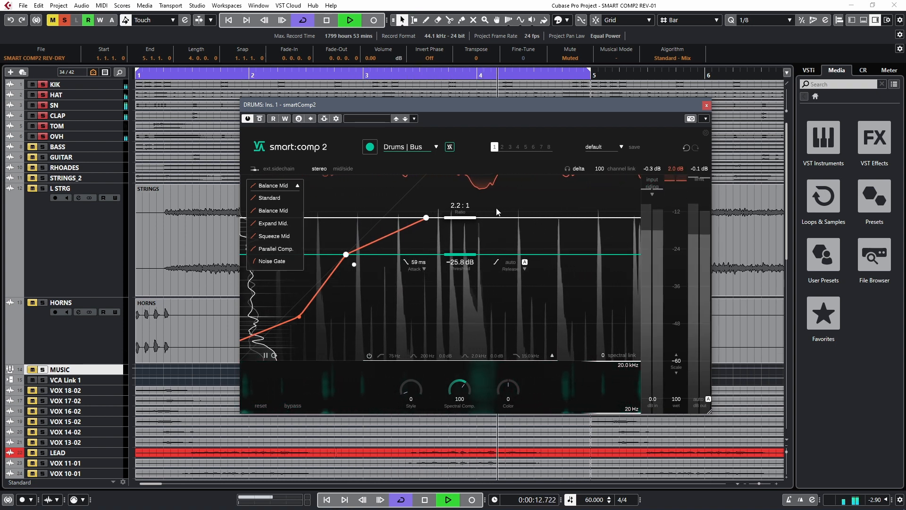
{"action": "left_click", "coordinate": [541, 199]}
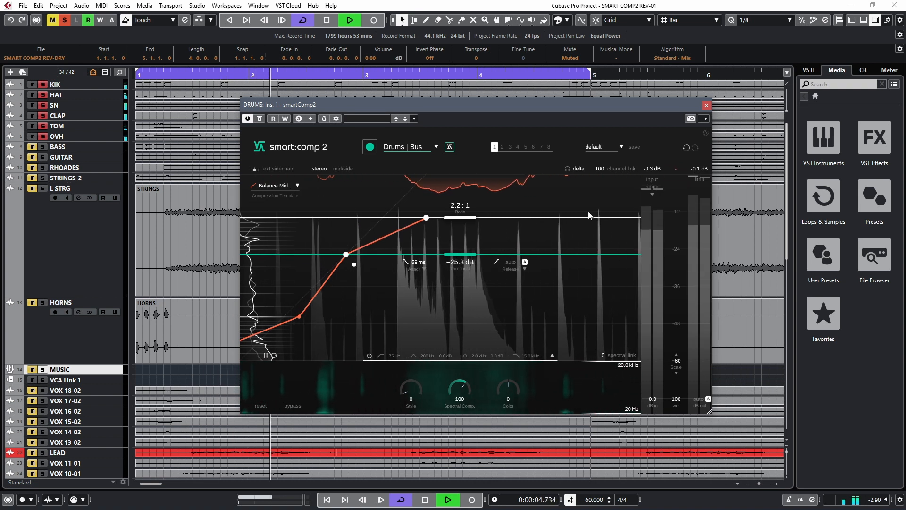
Switch the DRUMS compressor to the Expand Mid compression template and raise the threshold to -24.5 dB
{"action": "left_click", "coordinate": [284, 194]}
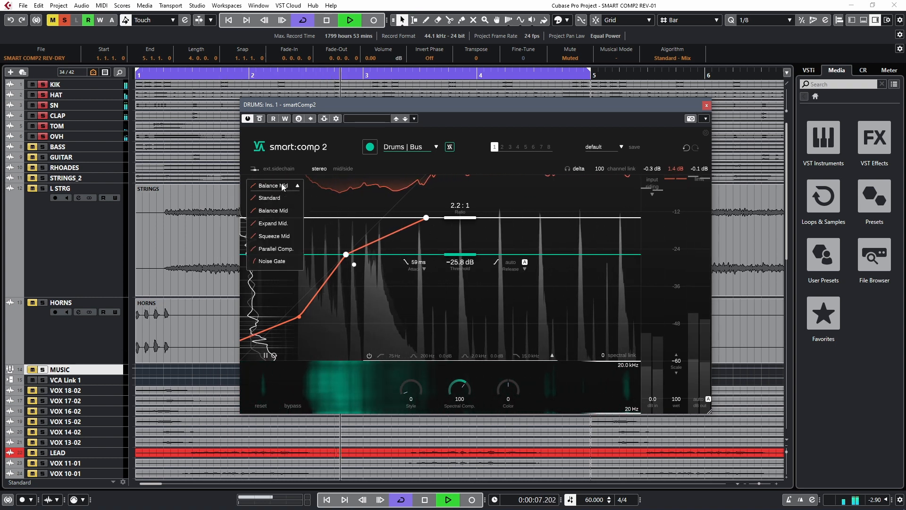
{"action": "left_click", "coordinate": [276, 223]}
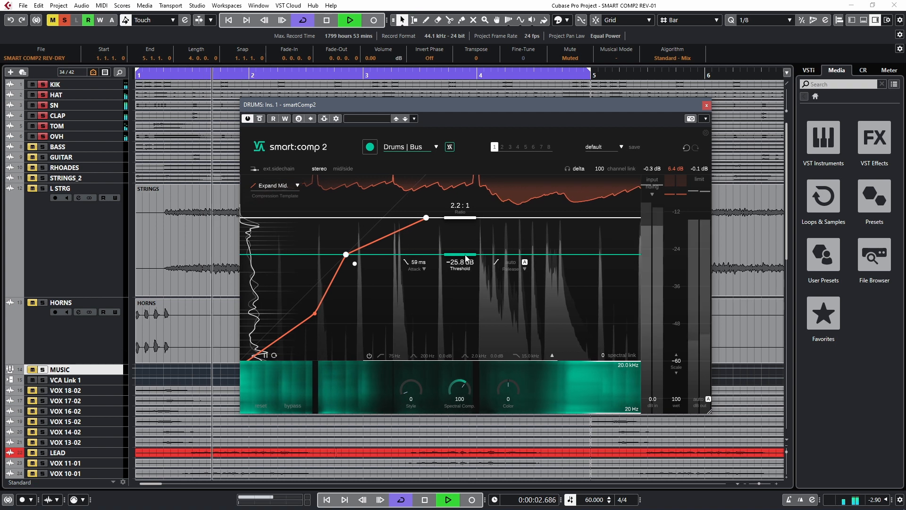
{"action": "left_click_drag", "start_coordinate": [466, 258], "coordinate": [466, 253]}
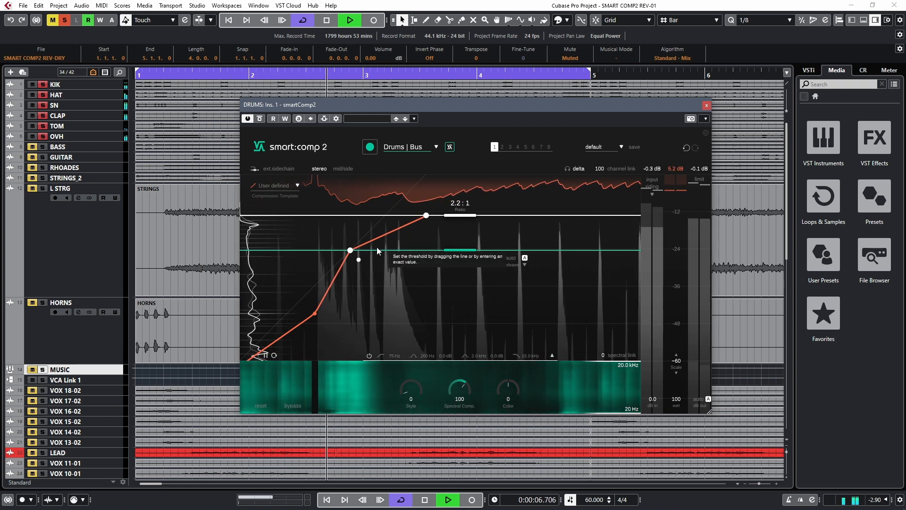
Apply the Squeeze Mid compression template to the drums and set the threshold to -28.9 dB
{"action": "left_click", "coordinate": [297, 188]}
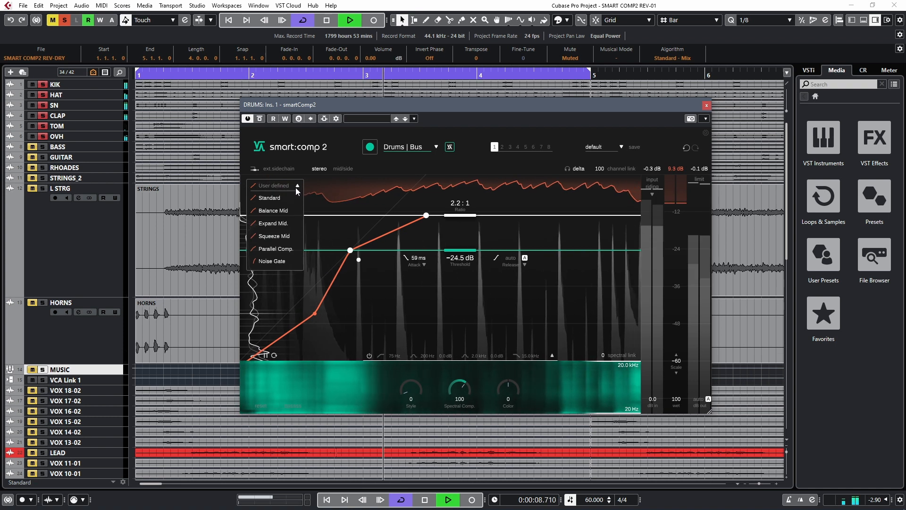
{"action": "left_click", "coordinate": [288, 238]}
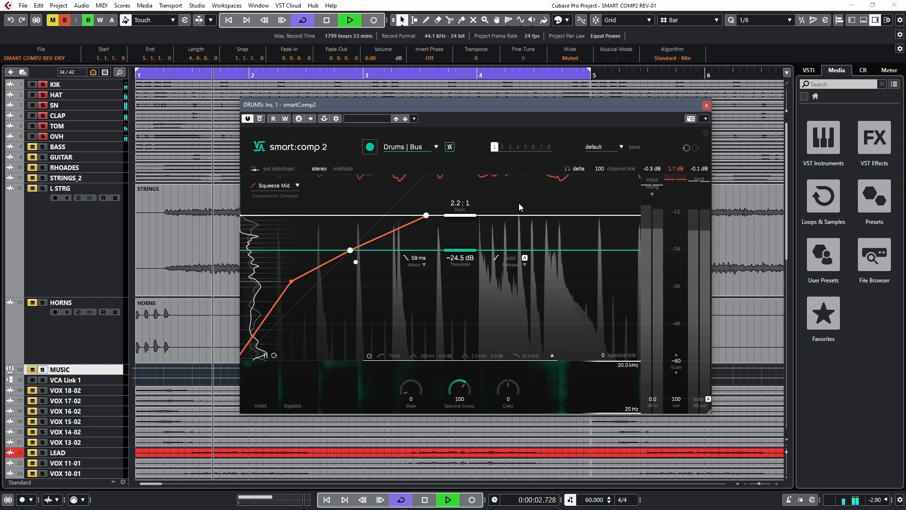
{"action": "left_click_drag", "start_coordinate": [458, 256], "coordinate": [446, 272]}
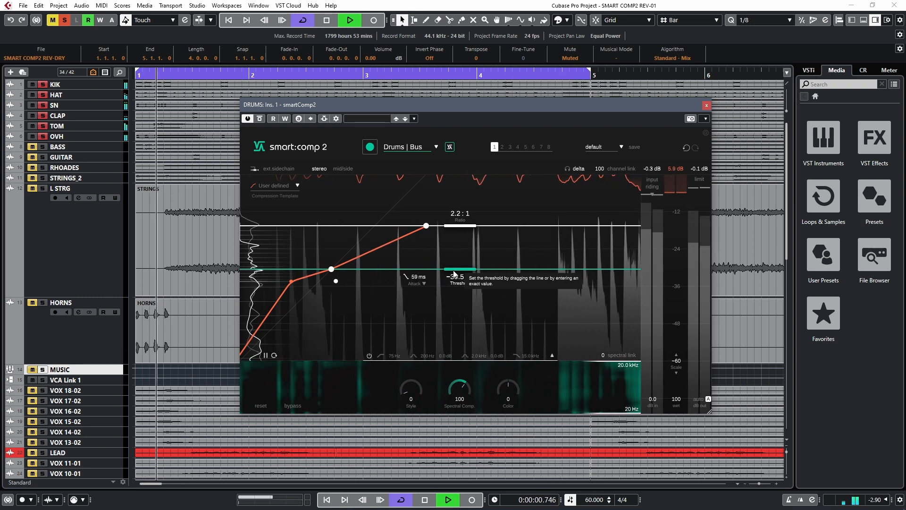
{"action": "left_click_drag", "start_coordinate": [455, 274], "coordinate": [456, 269]}
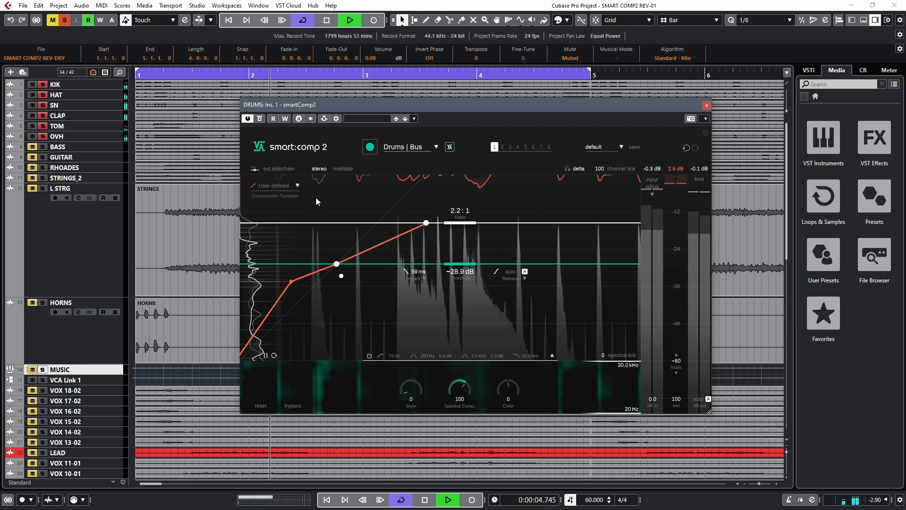
Apply the Parallel Comp. compression template to the playing drums and bring up the template choices again
{"action": "left_click", "coordinate": [287, 188]}
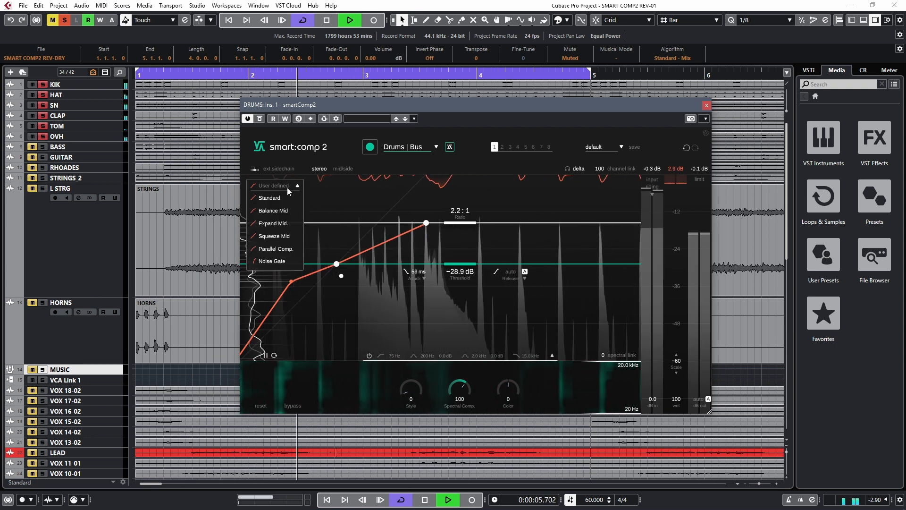
{"action": "left_click", "coordinate": [285, 251]}
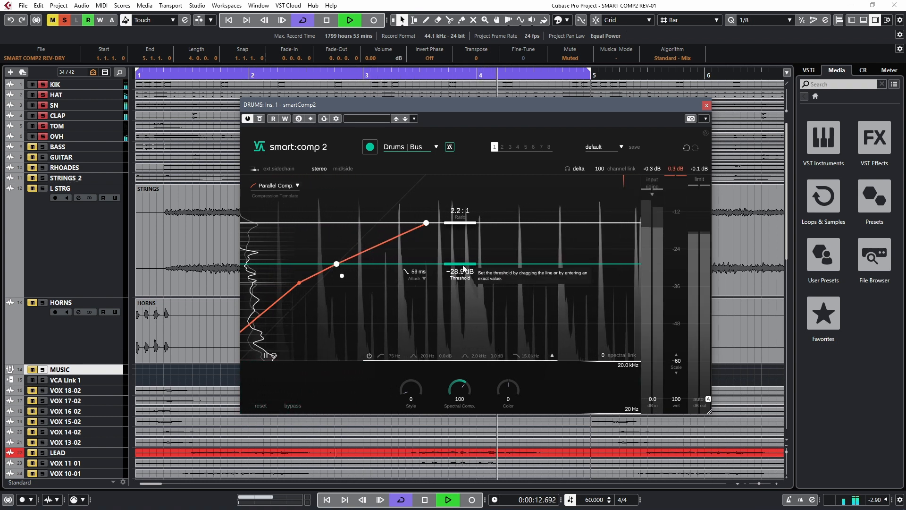
{"action": "left_click", "coordinate": [298, 186]}
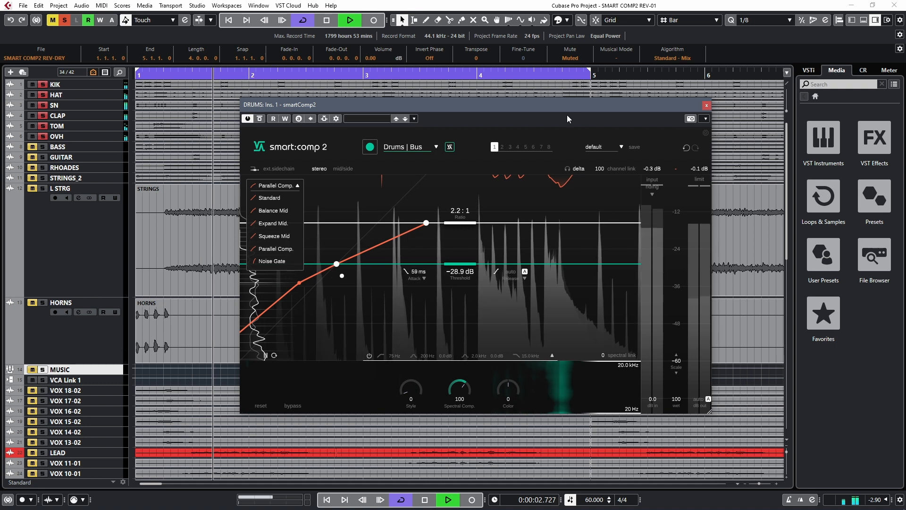
Try the drum threshold at -54.2 dB, raise it to -20.8 dB and reapply the Parallel Comp. compression template
{"action": "left_click_drag", "start_coordinate": [460, 269], "coordinate": [460, 346]}
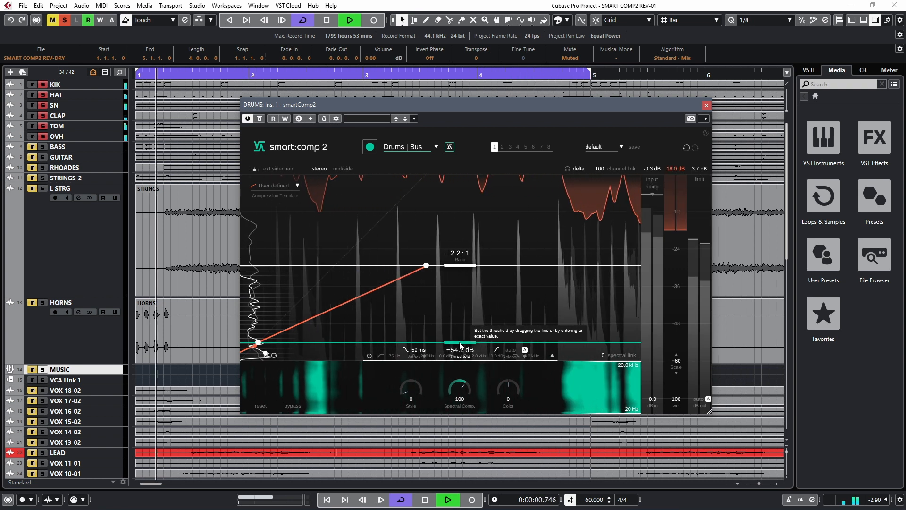
{"action": "left_click_drag", "start_coordinate": [460, 347], "coordinate": [462, 245]}
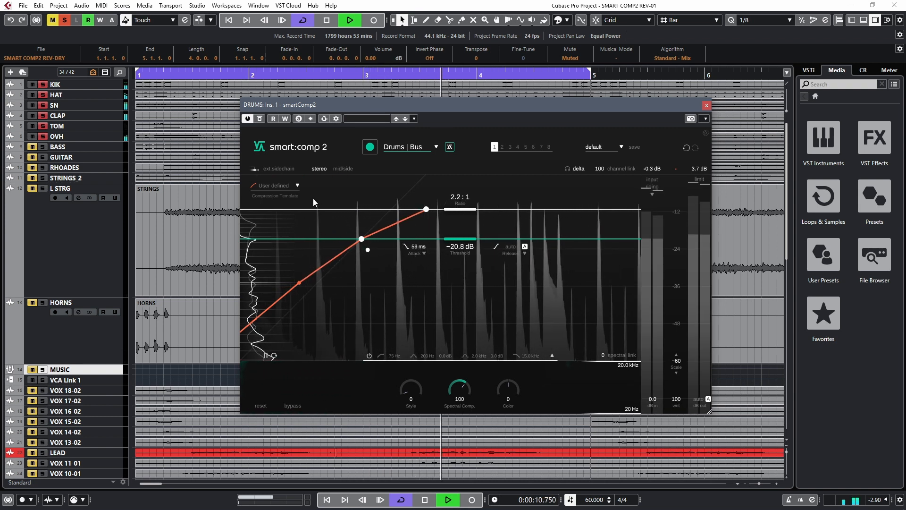
{"action": "left_click", "coordinate": [298, 186]}
{"action": "left_click", "coordinate": [294, 248]}
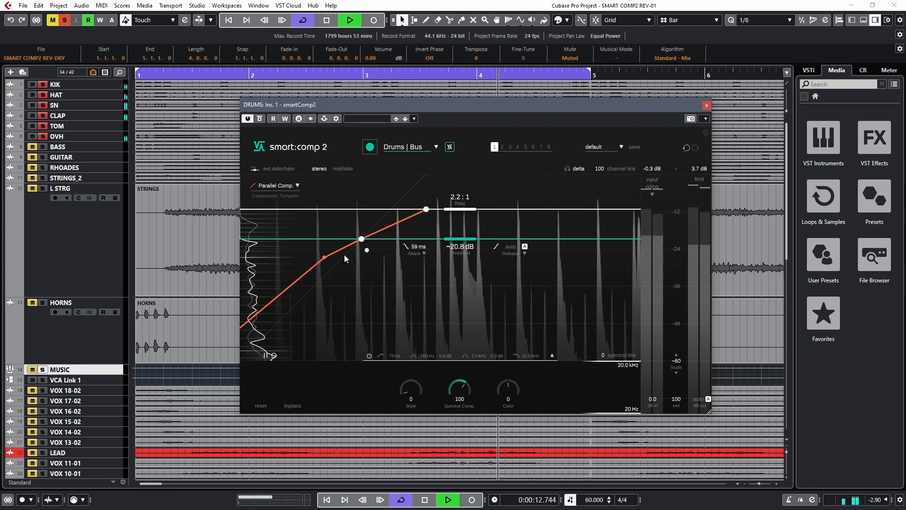
Lower the threshold to -42.7 dB and audition the wet mix at 0, 40 and 50 before restoring it to 100
{"action": "left_click_drag", "start_coordinate": [675, 402], "coordinate": [673, 439]}
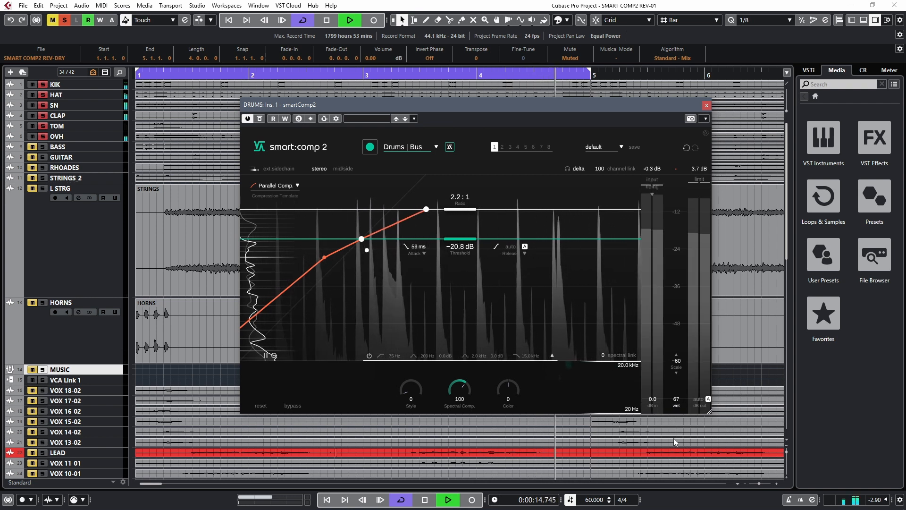
{"action": "left_click_drag", "start_coordinate": [446, 241], "coordinate": [449, 312]}
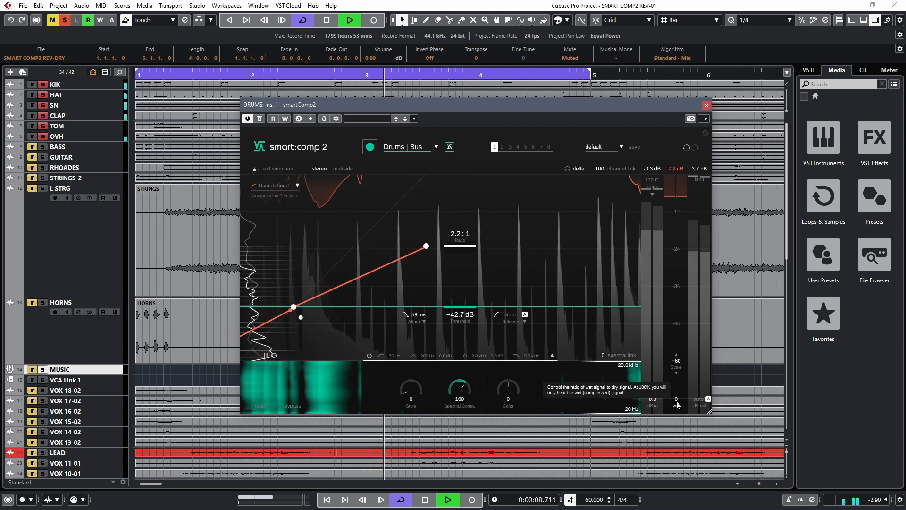
{"action": "left_click_drag", "start_coordinate": [677, 405], "coordinate": [683, 358]}
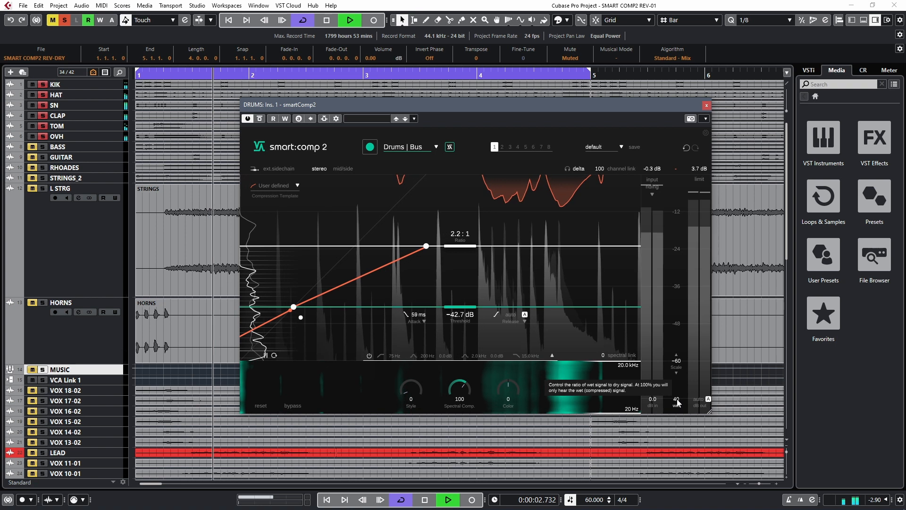
{"action": "left_click_drag", "start_coordinate": [680, 394], "coordinate": [684, 388]}
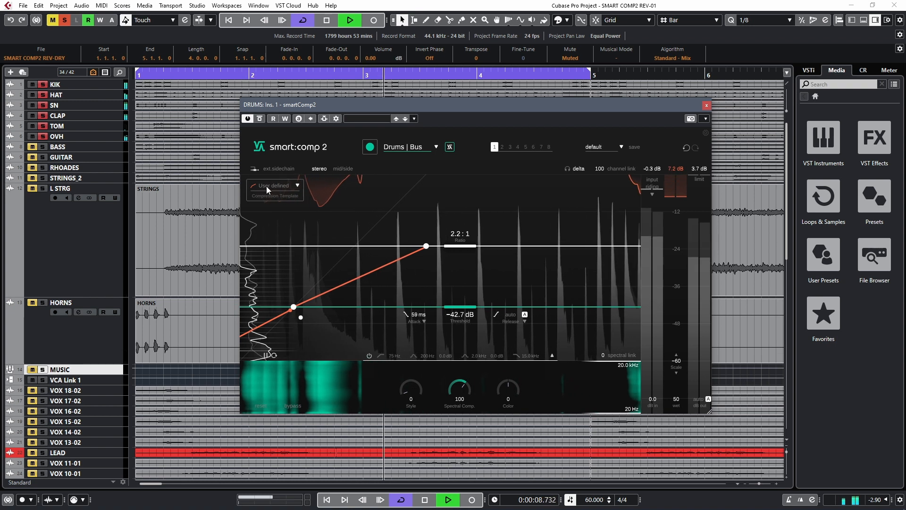
{"action": "left_click_drag", "start_coordinate": [682, 402], "coordinate": [668, 343]}
Apply the Noise Gate compression template to the drums and raise the threshold to -29.8 dB
{"action": "left_click", "coordinate": [296, 186]}
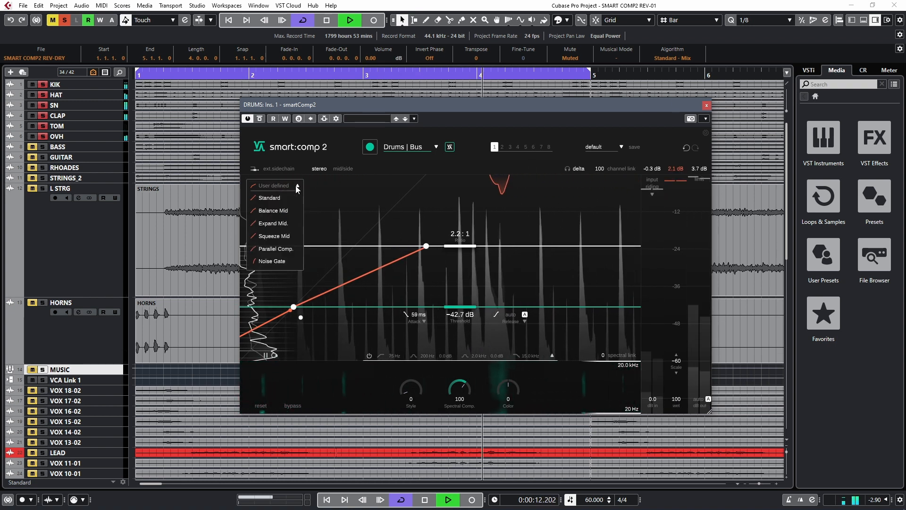
{"action": "left_click", "coordinate": [272, 261]}
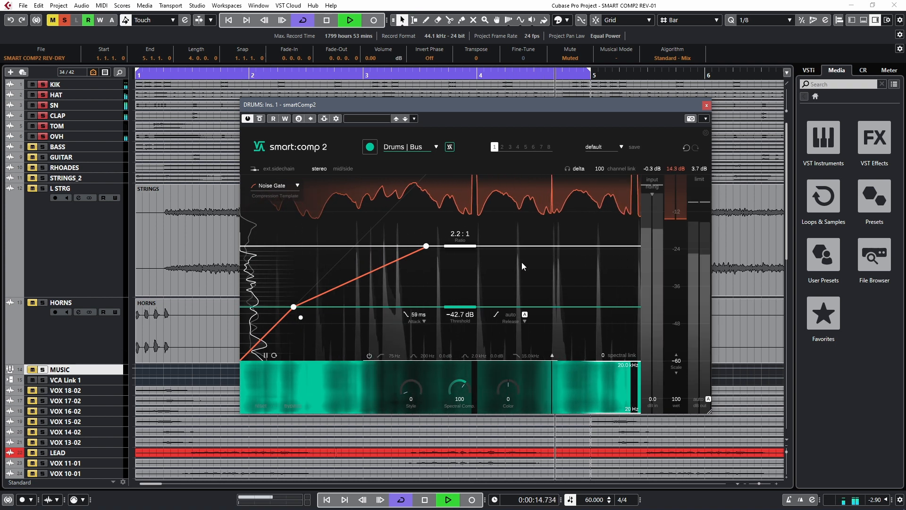
{"action": "left_click_drag", "start_coordinate": [460, 307], "coordinate": [453, 272]}
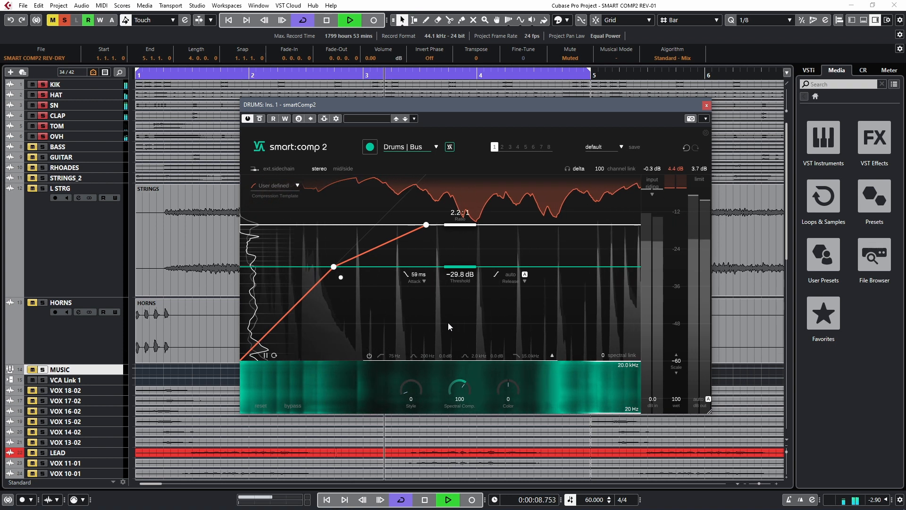
Compare the Squeeze Mid and Standard compression templates on the playing drums and return to Noise Gate
{"action": "left_click", "coordinate": [275, 194]}
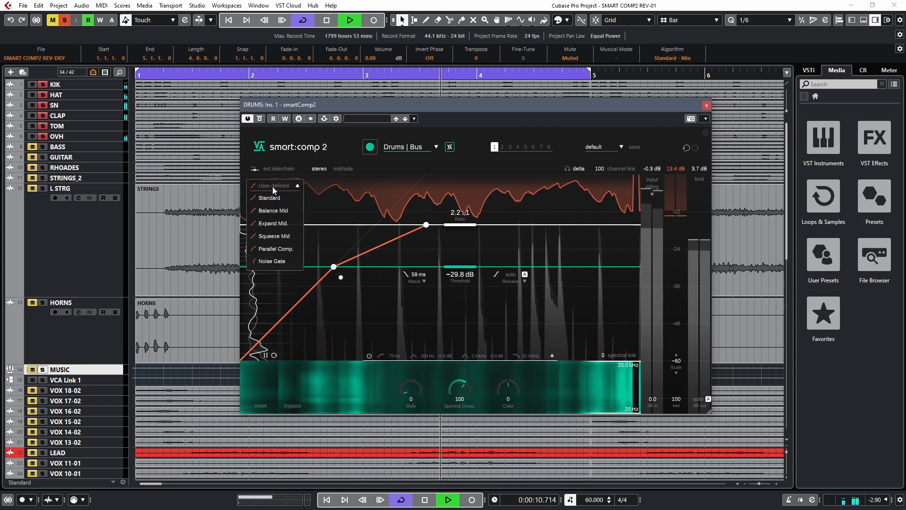
{"action": "left_click", "coordinate": [278, 239]}
{"action": "left_click", "coordinate": [282, 194]}
{"action": "left_click", "coordinate": [284, 202]}
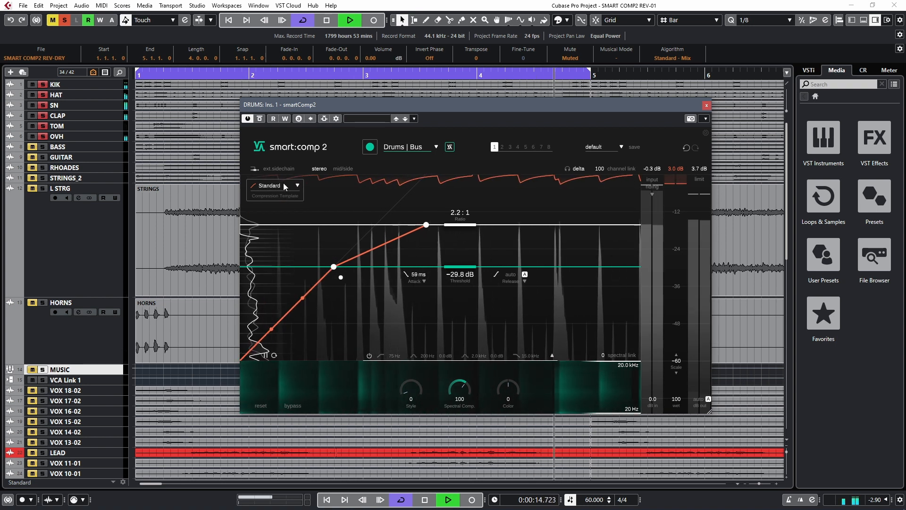
{"action": "left_click", "coordinate": [285, 187]}
{"action": "left_click", "coordinate": [273, 262]}
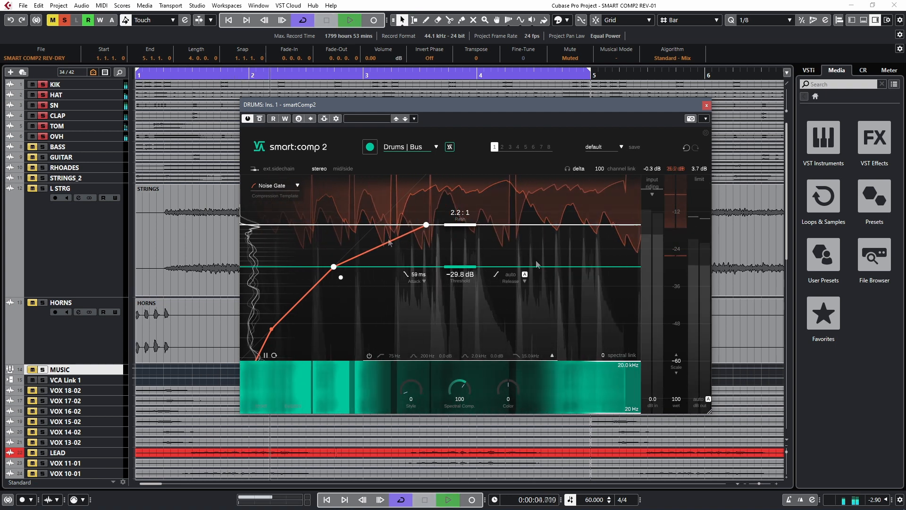
Stop playback, switch the drum compressor to the Squeeze Mid template and restart playback
{"action": "key", "text": "space"}
{"action": "left_click", "coordinate": [285, 187]}
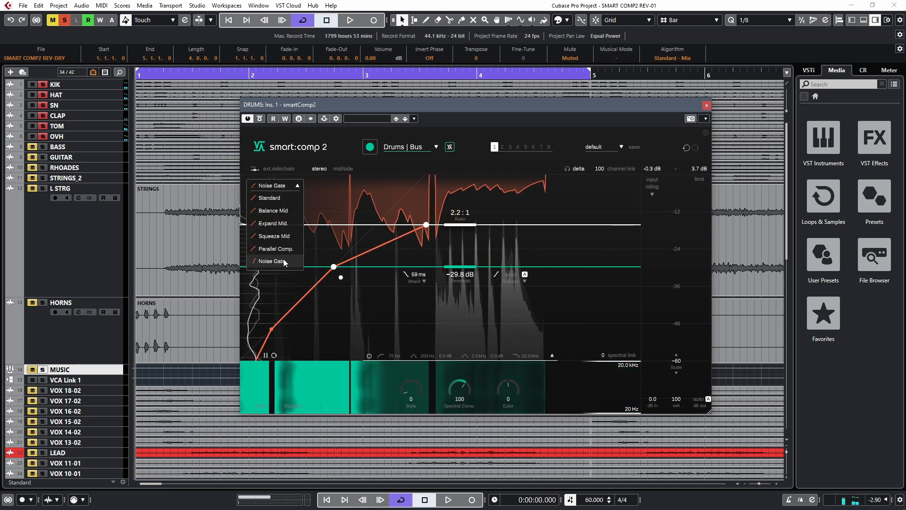
{"action": "left_click", "coordinate": [282, 237]}
{"action": "key", "text": "space"}
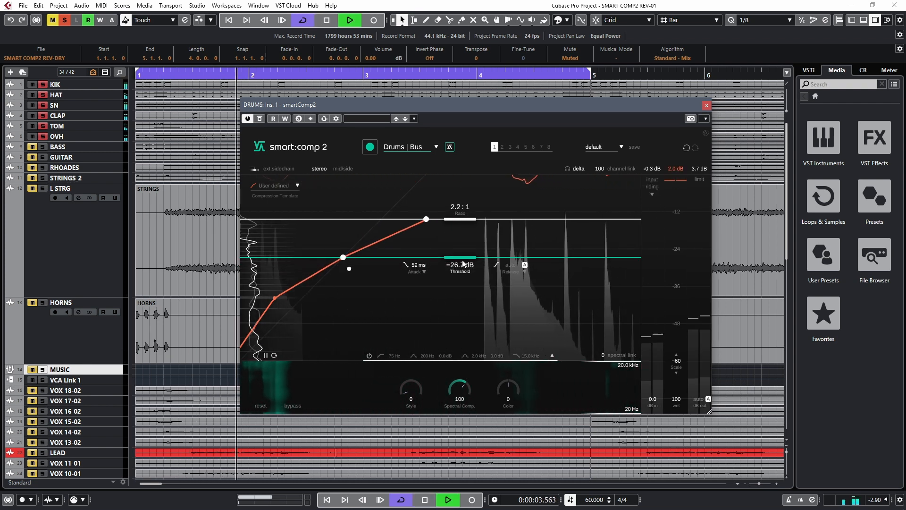
Set the threshold to -26.4 dB and raise the Style amount to 100 for the fully dirty compression character
{"action": "left_click_drag", "start_coordinate": [463, 261], "coordinate": [463, 260]}
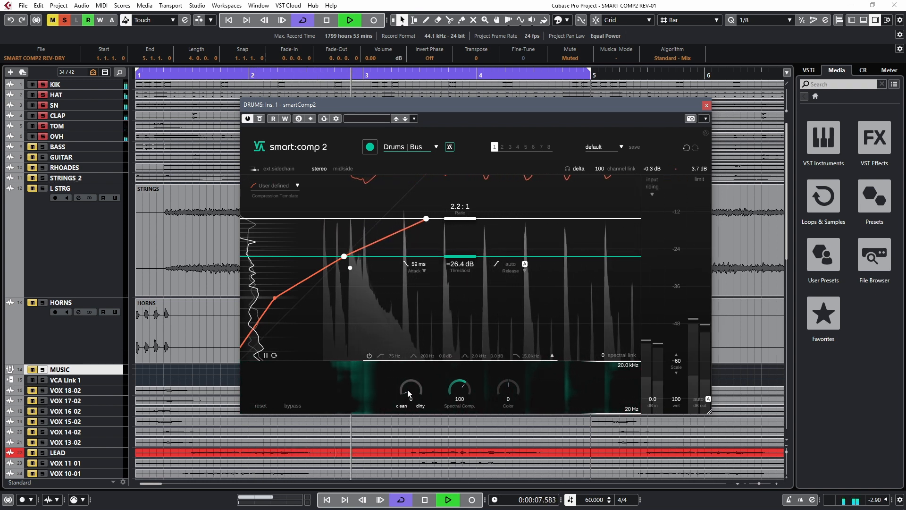
{"action": "left_click_drag", "start_coordinate": [409, 389], "coordinate": [410, 363]}
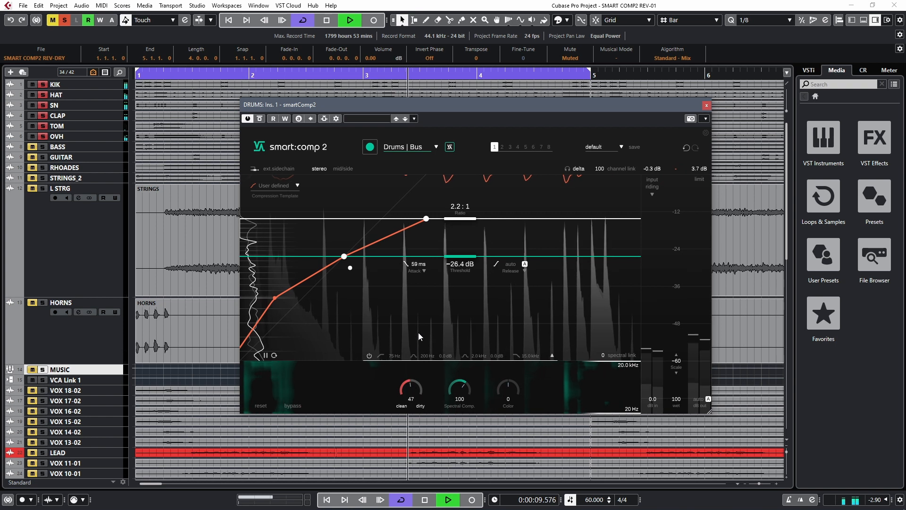
{"action": "left_click_drag", "start_coordinate": [440, 287], "coordinate": [444, 277]}
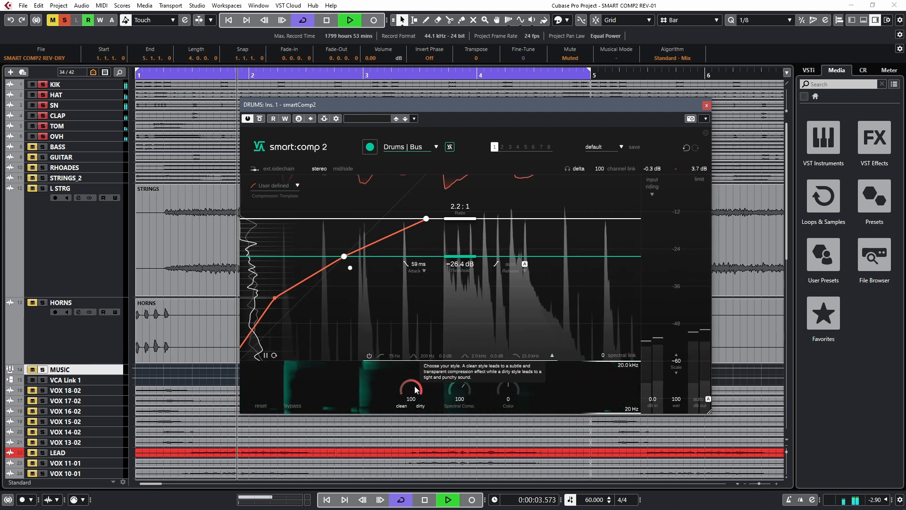
Lower the threshold to -31.3 dB and sweep Color from 100 to fully dark at -100
{"action": "left_click_drag", "start_coordinate": [460, 257], "coordinate": [461, 275]}
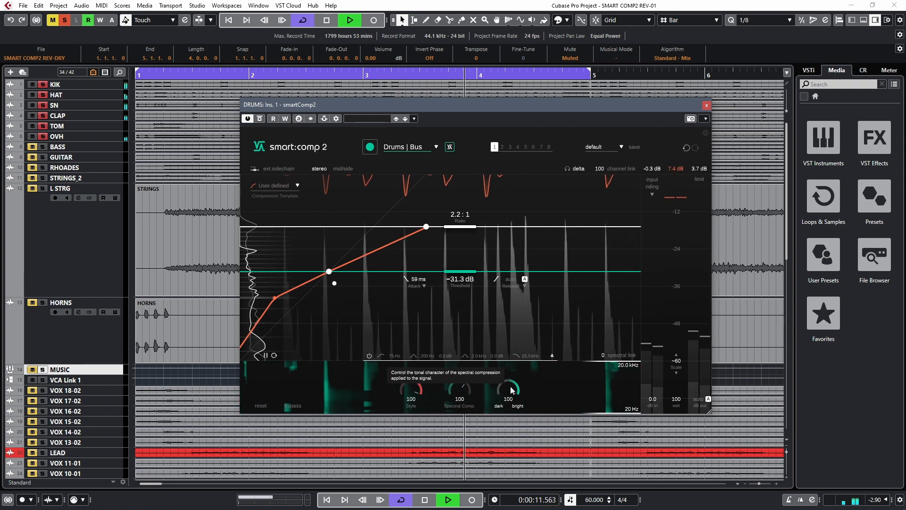
{"action": "left_click_drag", "start_coordinate": [513, 390], "coordinate": [512, 467]}
{"action": "left_click_drag", "start_coordinate": [511, 509], "coordinate": [511, 509]}
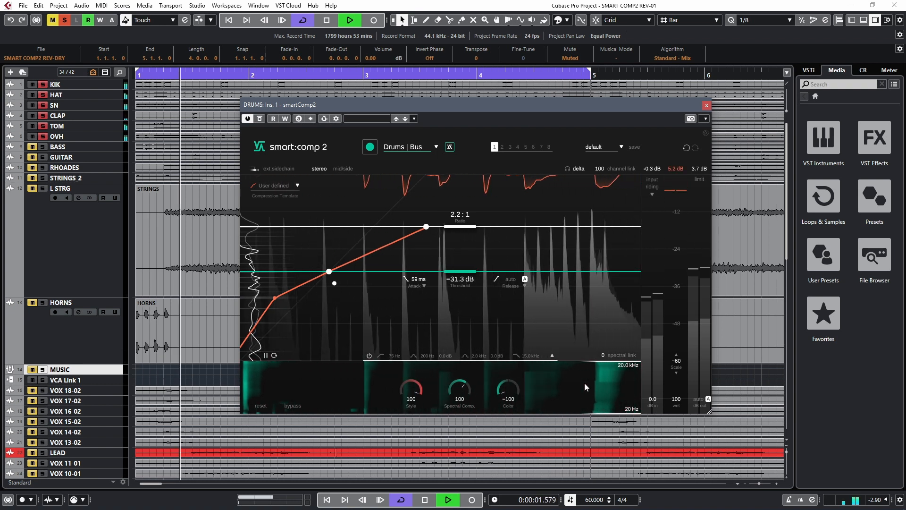
Apply the Standard compression template, set the threshold to -35.5 dB and reselect Standard for that threshold
{"action": "left_click", "coordinate": [279, 185]}
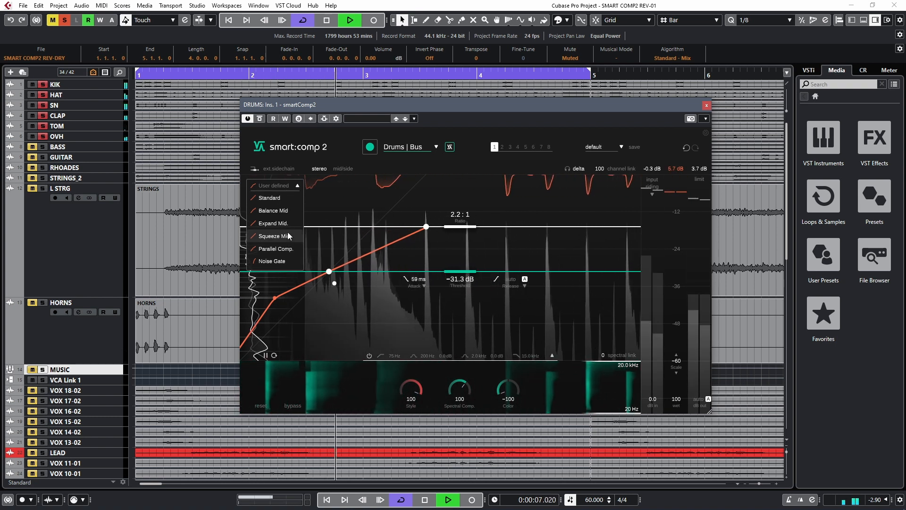
{"action": "left_click", "coordinate": [278, 197]}
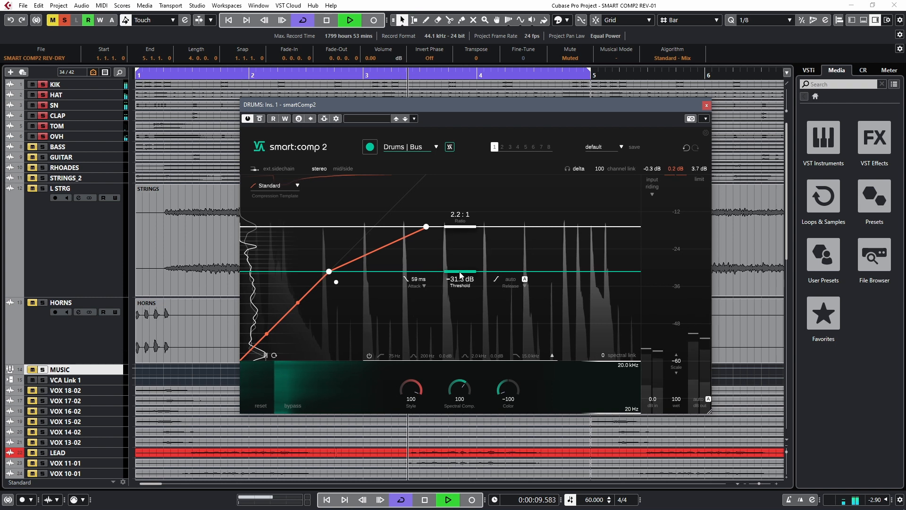
{"action": "left_click_drag", "start_coordinate": [461, 272], "coordinate": [464, 297]}
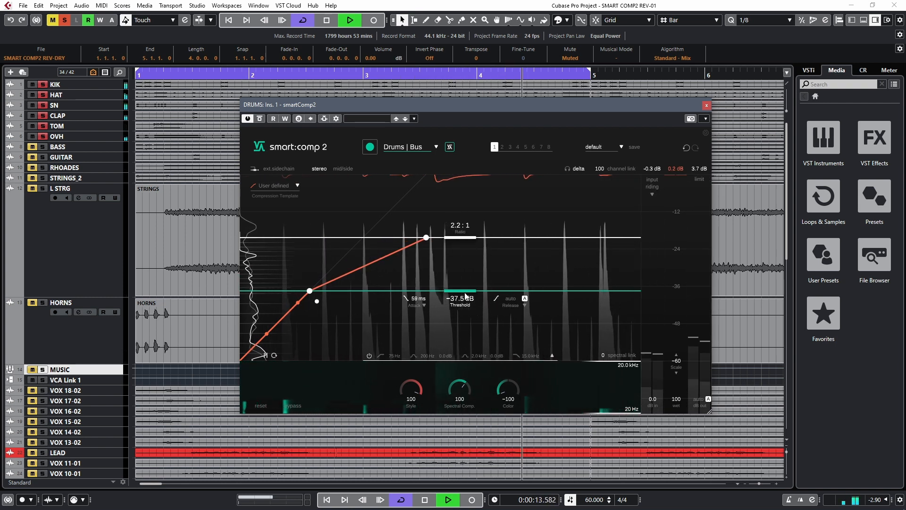
{"action": "left_click", "coordinate": [450, 147]}
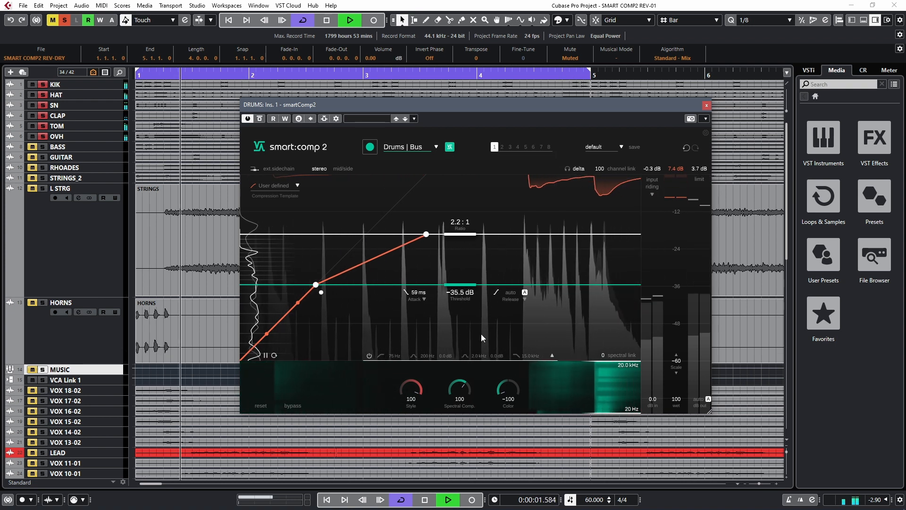
{"action": "left_click", "coordinate": [297, 185]}
{"action": "left_click", "coordinate": [280, 196]}
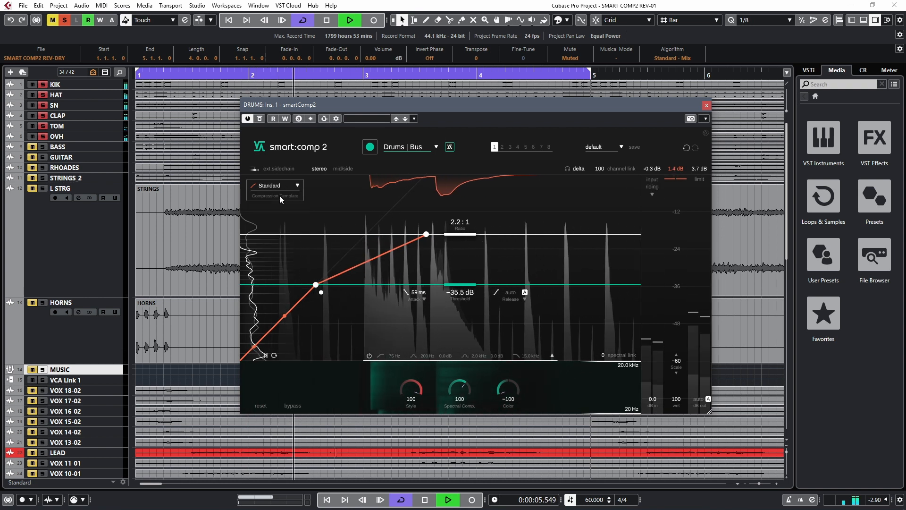
Audition clean and dirty Style amounts on the drums and settle Style at 20
{"action": "left_click_drag", "start_coordinate": [427, 401], "coordinate": [392, 443]}
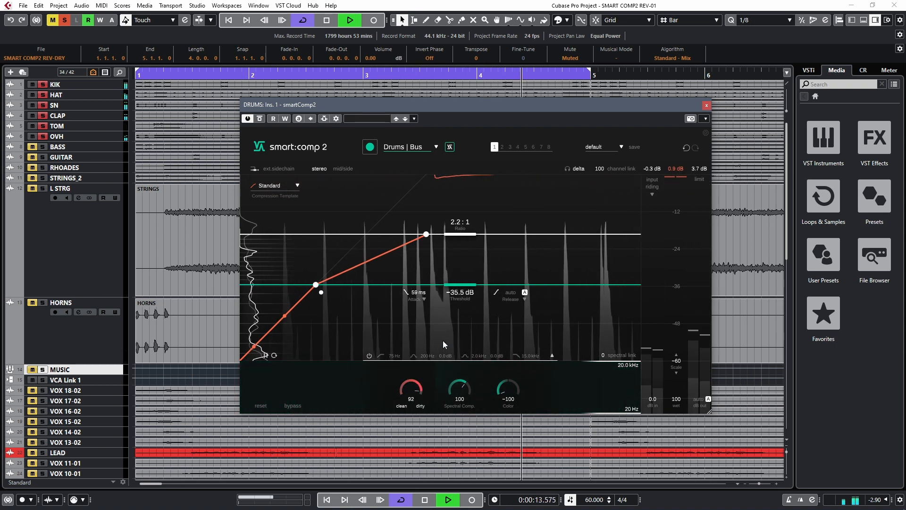
{"action": "left_click_drag", "start_coordinate": [420, 399], "coordinate": [455, 337]}
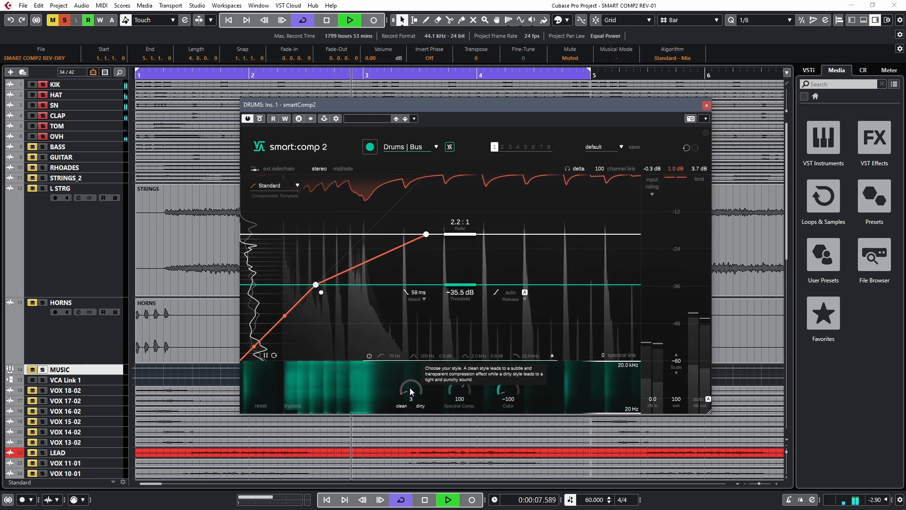
{"action": "left_click_drag", "start_coordinate": [410, 391], "coordinate": [417, 373]}
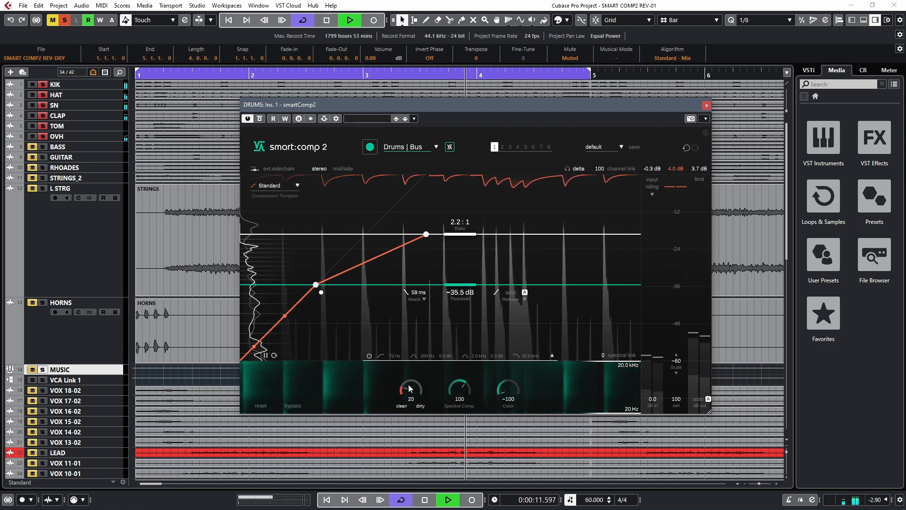
Set Color to 6 and, after trying Spectral Comp. at 0, 150 and 46, set it to 96
{"action": "left_click_drag", "start_coordinate": [504, 394], "coordinate": [526, 329]}
{"action": "left_click_drag", "start_coordinate": [459, 391], "coordinate": [426, 471]}
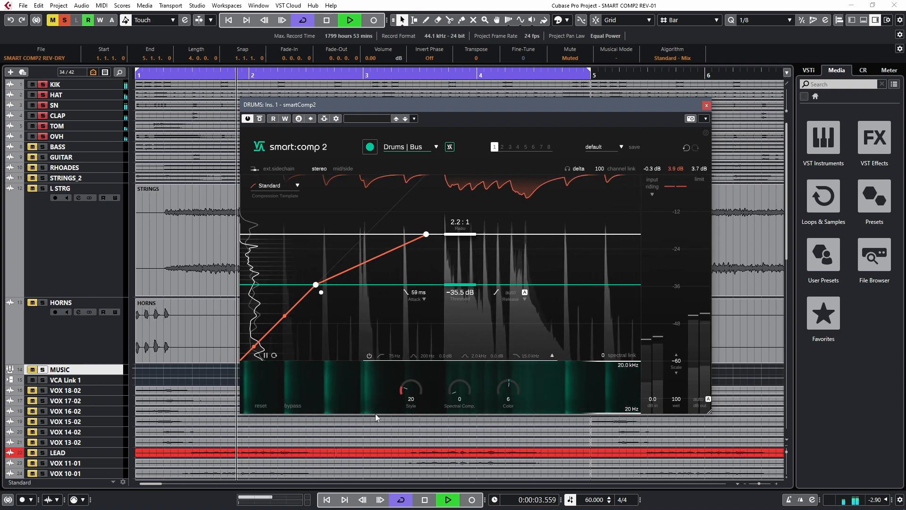
{"action": "left_click_drag", "start_coordinate": [455, 390], "coordinate": [477, 330]}
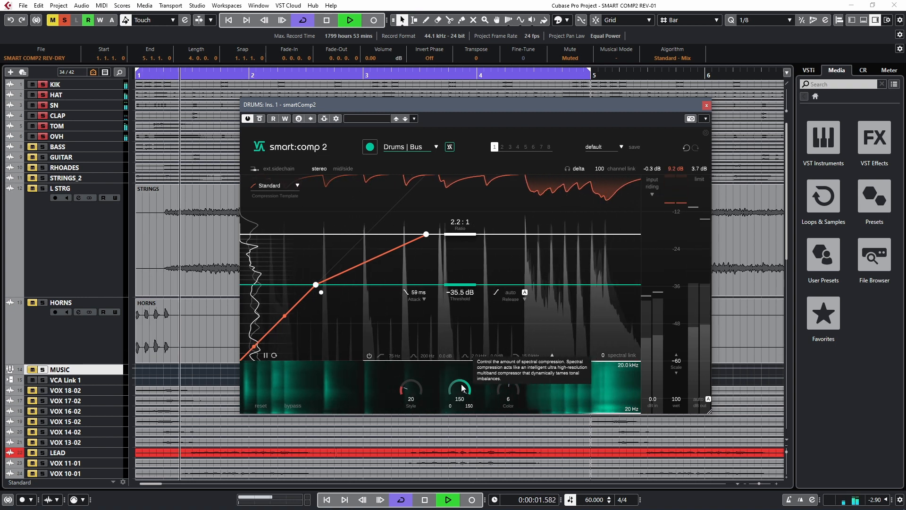
{"action": "left_click_drag", "start_coordinate": [462, 388], "coordinate": [449, 411]}
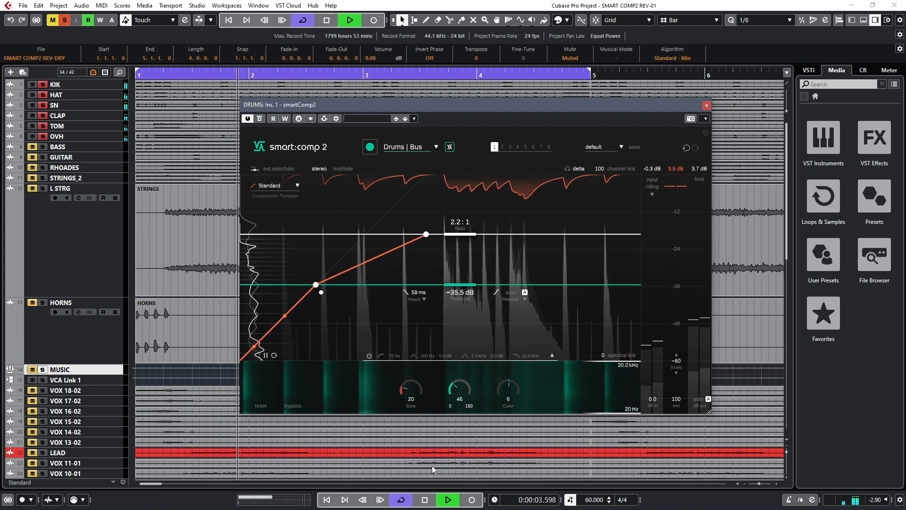
{"action": "left_click_drag", "start_coordinate": [432, 466], "coordinate": [443, 426]}
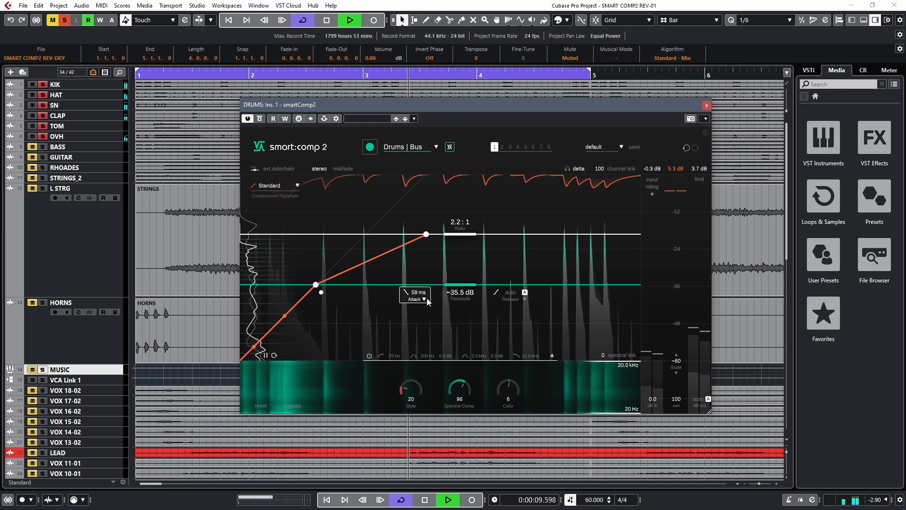
Open the attack and release curves, extend the level scale to -96, and set a tempo-synced 1/4 release with Shape 100
{"action": "left_click", "coordinate": [526, 300]}
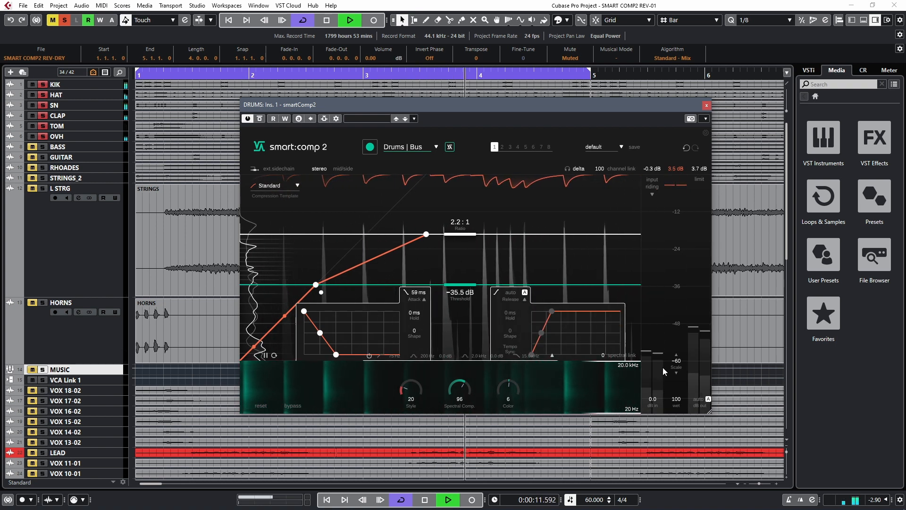
{"action": "left_click_drag", "start_coordinate": [677, 356], "coordinate": [672, 416]}
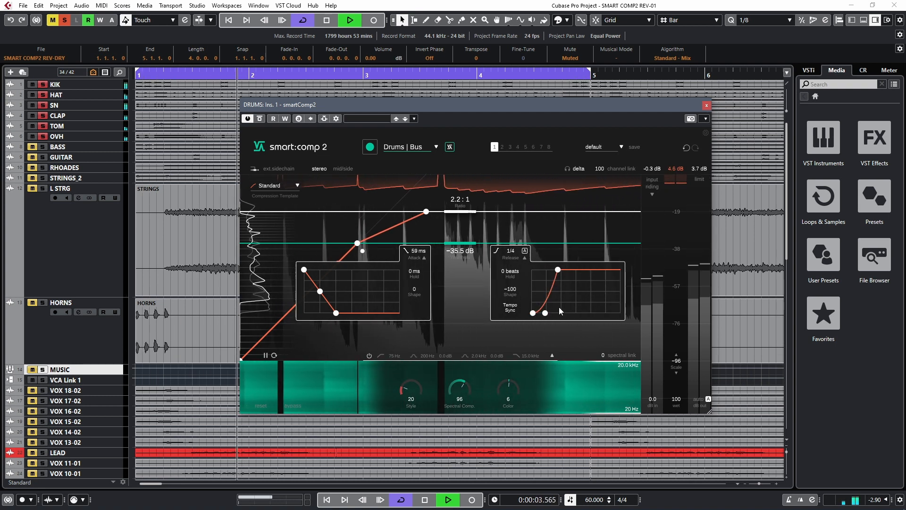
{"action": "left_click_drag", "start_coordinate": [546, 312], "coordinate": [546, 270]}
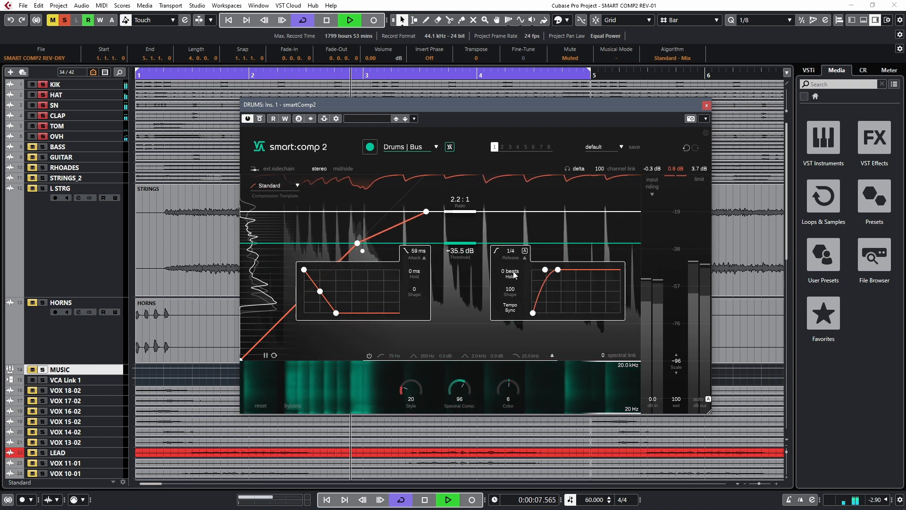
Lengthen the release to 2 beats, audition automatic release, and return to the manual tempo-synced release
{"action": "left_click_drag", "start_coordinate": [558, 273], "coordinate": [585, 275]}
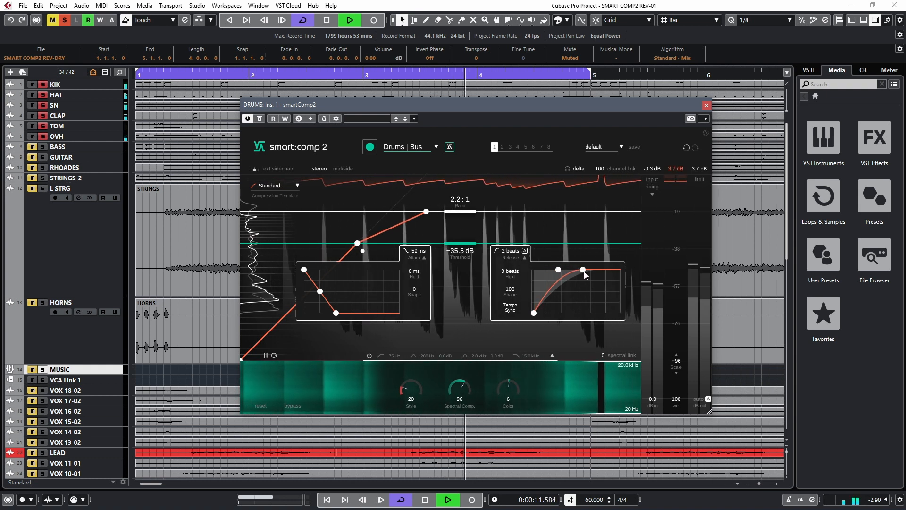
{"action": "left_click", "coordinate": [525, 250]}
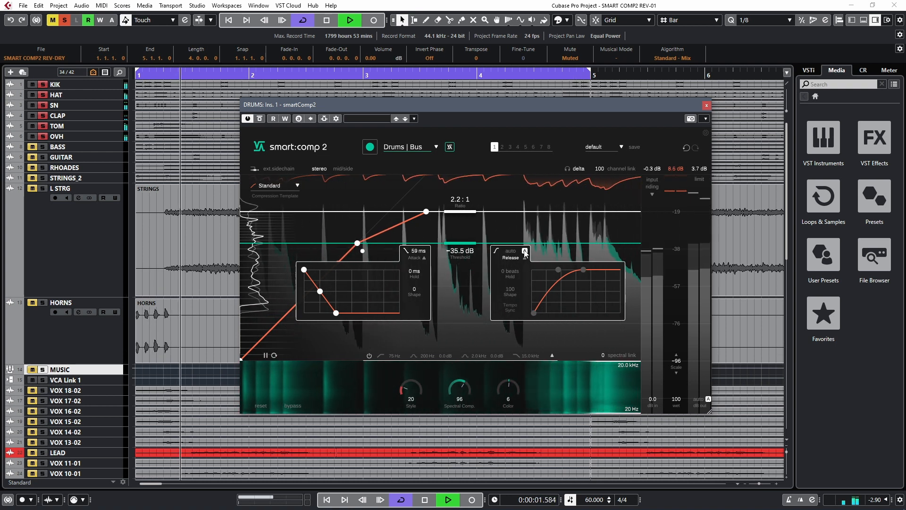
{"action": "left_click", "coordinate": [525, 251]}
After trying a 200 ms attack hold with slow and instant attacks, set hold to 36 ms, Shape to 28 and a slightly longer attack
{"action": "left_click_drag", "start_coordinate": [304, 270], "coordinate": [344, 273]}
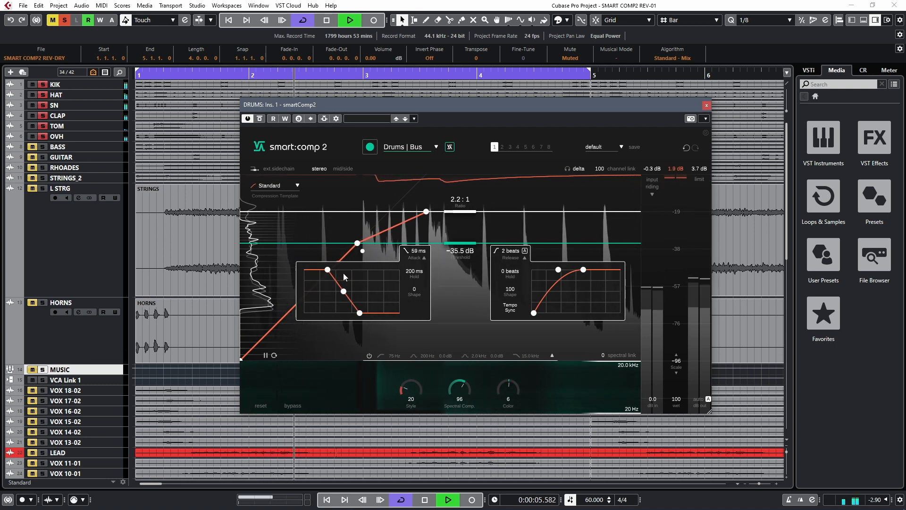
{"action": "mouse_move", "coordinate": [360, 314]}
{"action": "left_mouse_down"}
{"action": "mouse_move", "coordinate": [330, 321]}
{"action": "mouse_move", "coordinate": [378, 314]}
{"action": "left_mouse_up"}
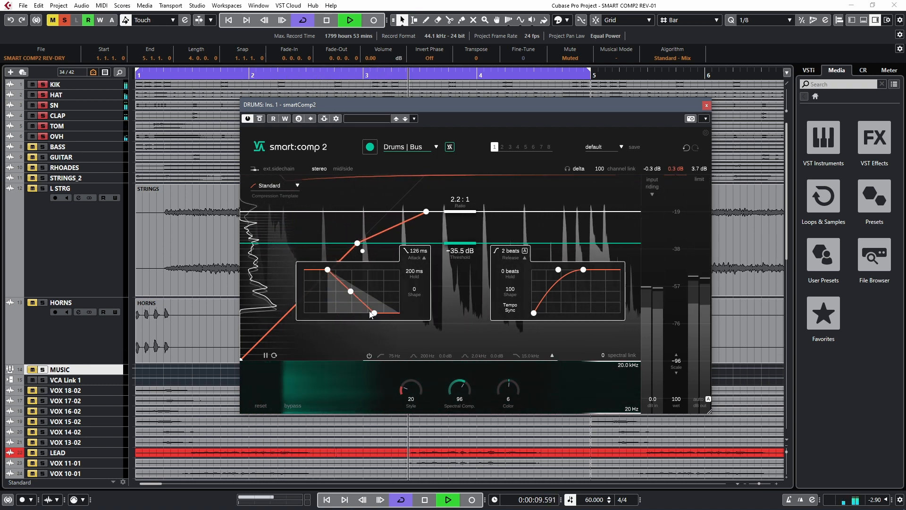
{"action": "left_click_drag", "start_coordinate": [378, 314], "coordinate": [316, 310]}
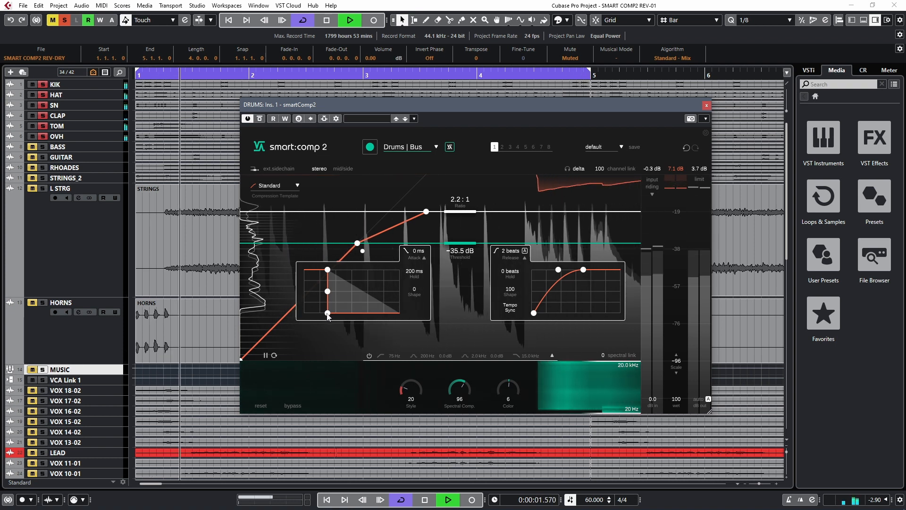
{"action": "left_click_drag", "start_coordinate": [328, 313], "coordinate": [269, 332]}
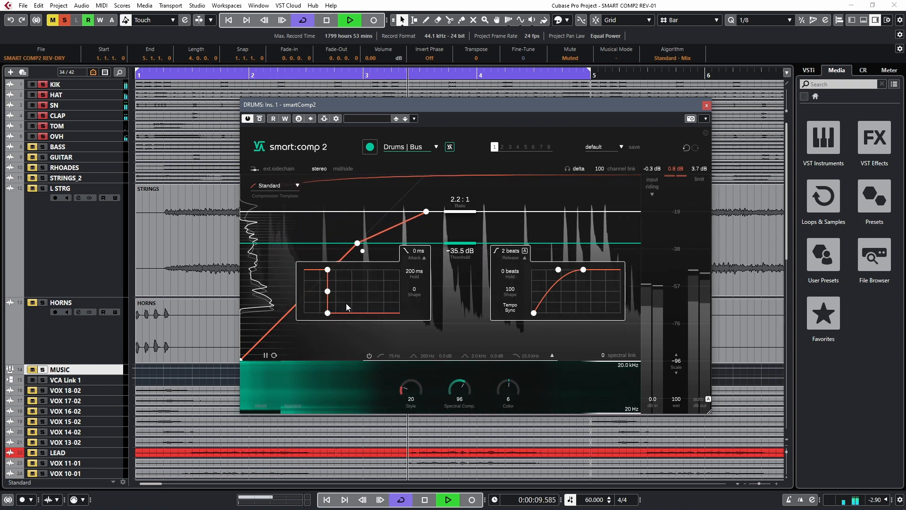
{"action": "left_click_drag", "start_coordinate": [330, 293], "coordinate": [311, 273]}
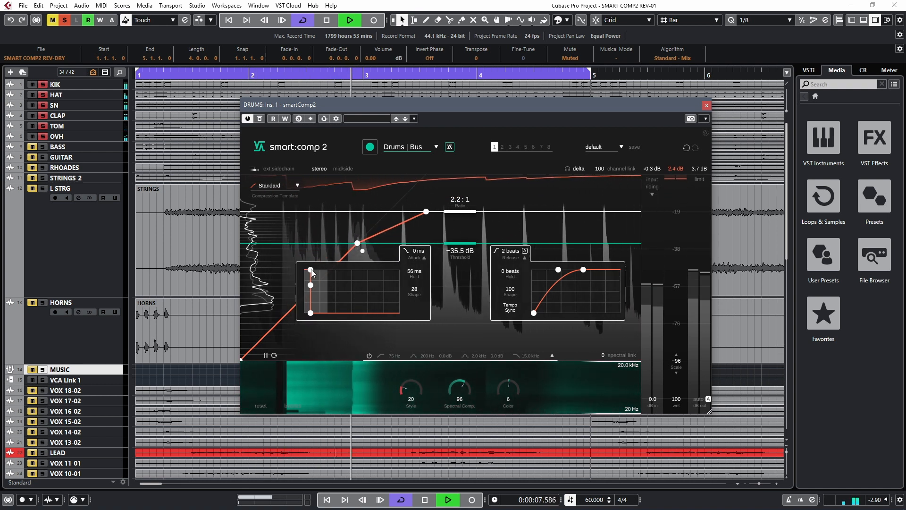
{"action": "left_click_drag", "start_coordinate": [311, 273], "coordinate": [308, 271]}
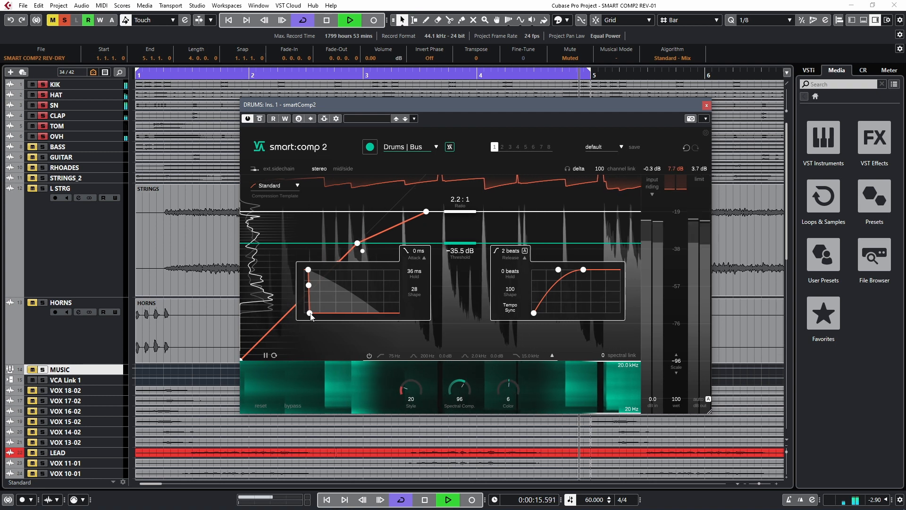
{"action": "left_click_drag", "start_coordinate": [309, 314], "coordinate": [314, 314]}
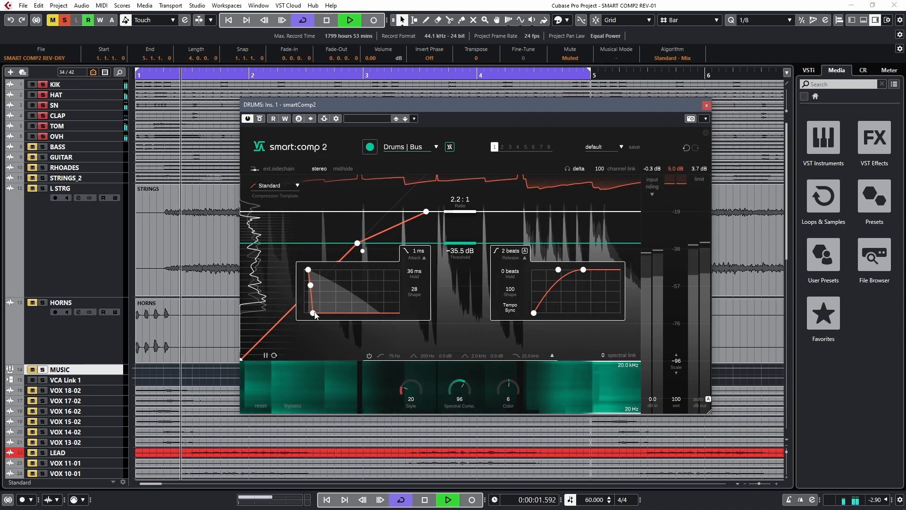
{"action": "left_click_drag", "start_coordinate": [315, 316], "coordinate": [319, 320]}
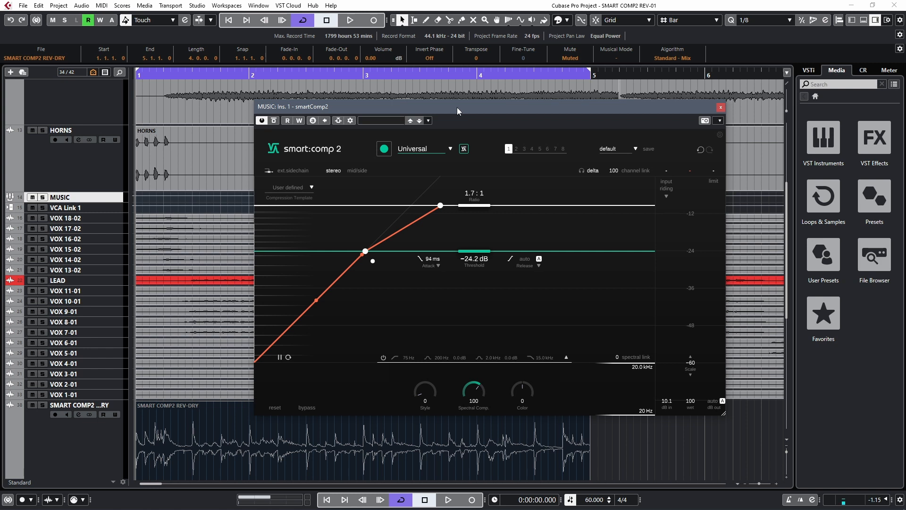
Add the LEAD track as side-chain source for the smart:comp 2 on the MUSIC group and enable external sidechain ducking
{"action": "left_click", "coordinate": [338, 121]}
{"action": "left_click", "coordinate": [468, 220]}
{"action": "left_click", "coordinate": [519, 378]}
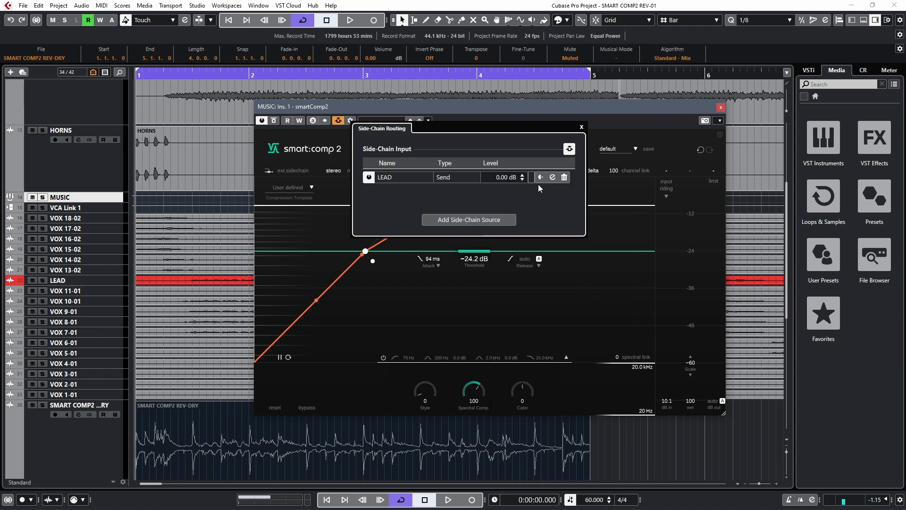
{"action": "left_click", "coordinate": [582, 127]}
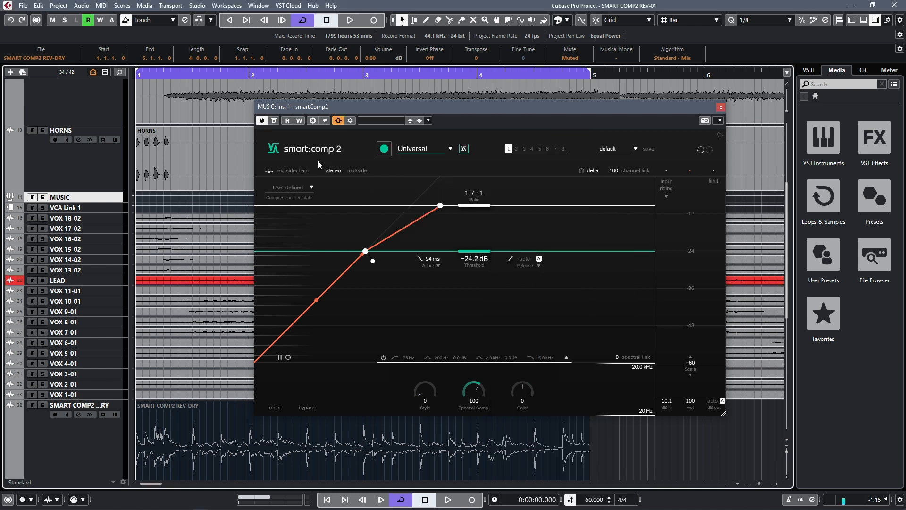
{"action": "left_click", "coordinate": [287, 170]}
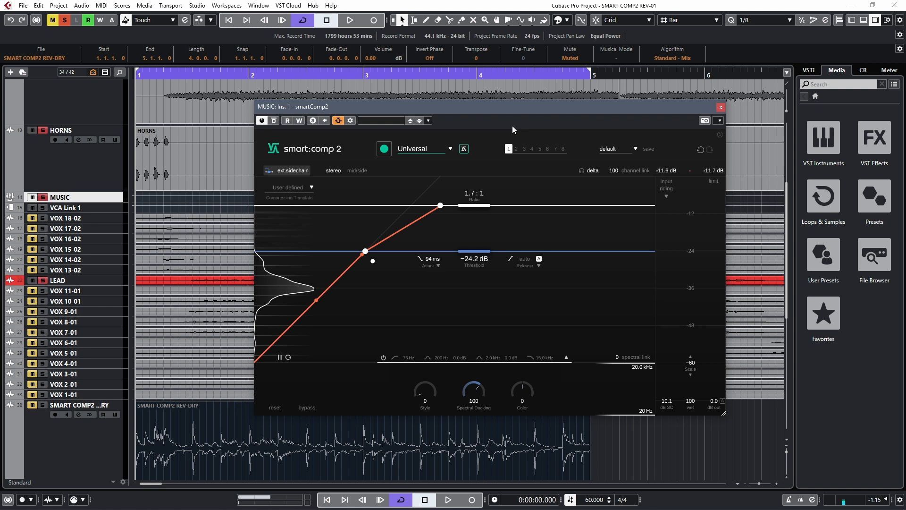
Start playback, audition ducking thresholds down to -53.9 dB on the MUSIC group, and bring the threshold back up to -28.7 dB
{"action": "key", "text": "space"}
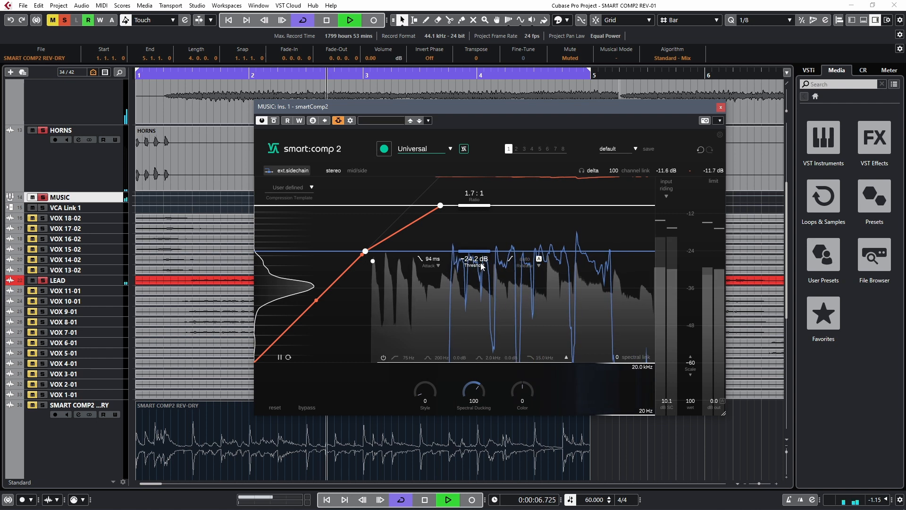
{"action": "left_click_drag", "start_coordinate": [475, 257], "coordinate": [475, 294]}
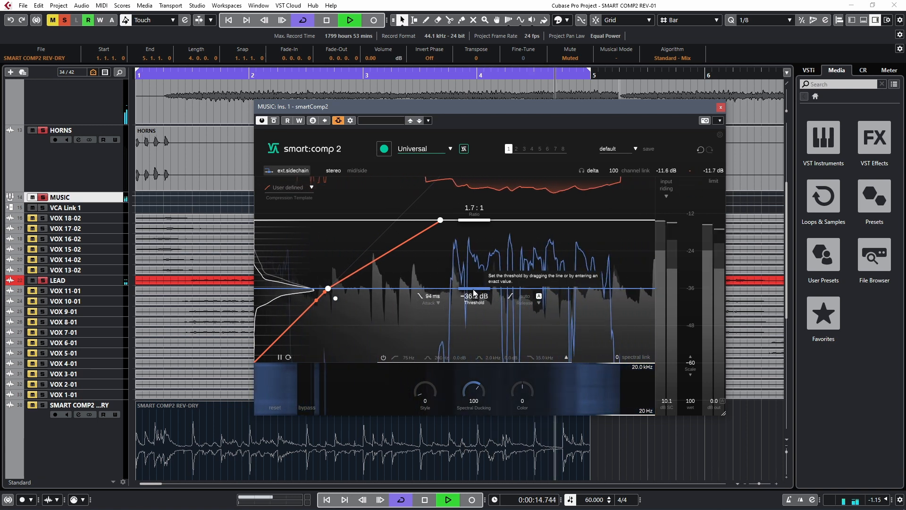
{"action": "left_click_drag", "start_coordinate": [475, 292], "coordinate": [482, 346]}
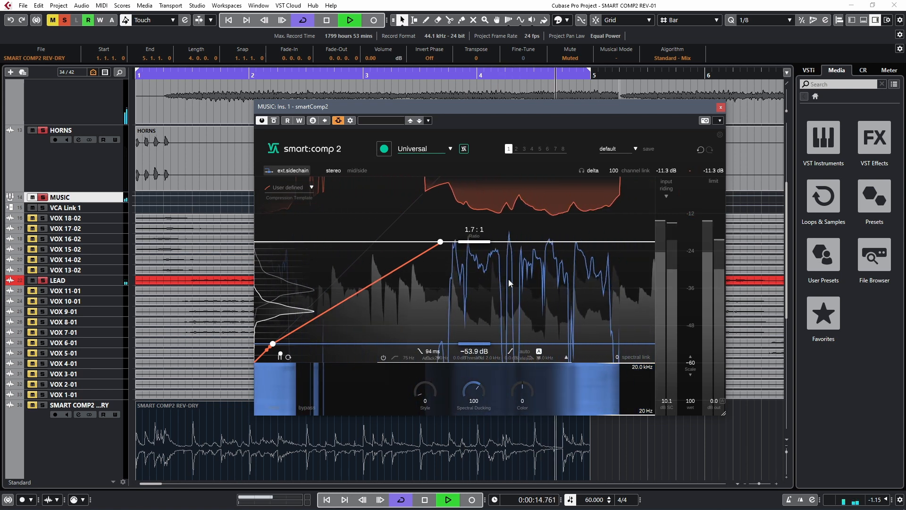
{"action": "left_click_drag", "start_coordinate": [474, 343], "coordinate": [482, 270]}
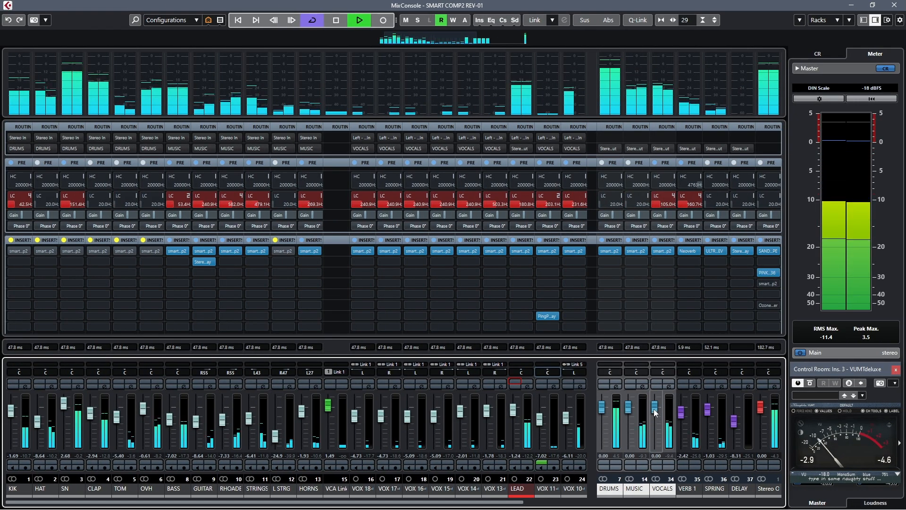
Lower the VOCALS group fader slightly in the MixConsole and set the MUSIC ducking threshold to -31.6 dB
{"action": "left_click_drag", "start_coordinate": [655, 412], "coordinate": [655, 420]}
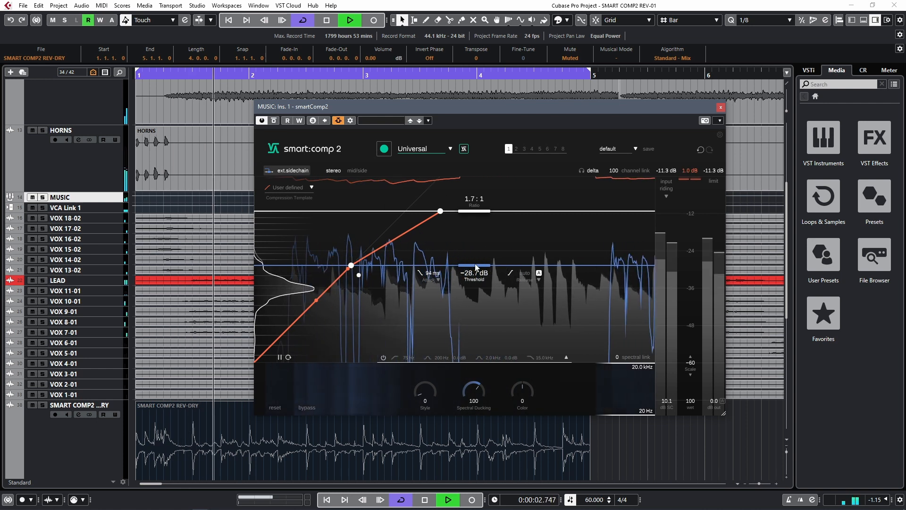
{"action": "left_click_drag", "start_coordinate": [475, 268], "coordinate": [467, 278]}
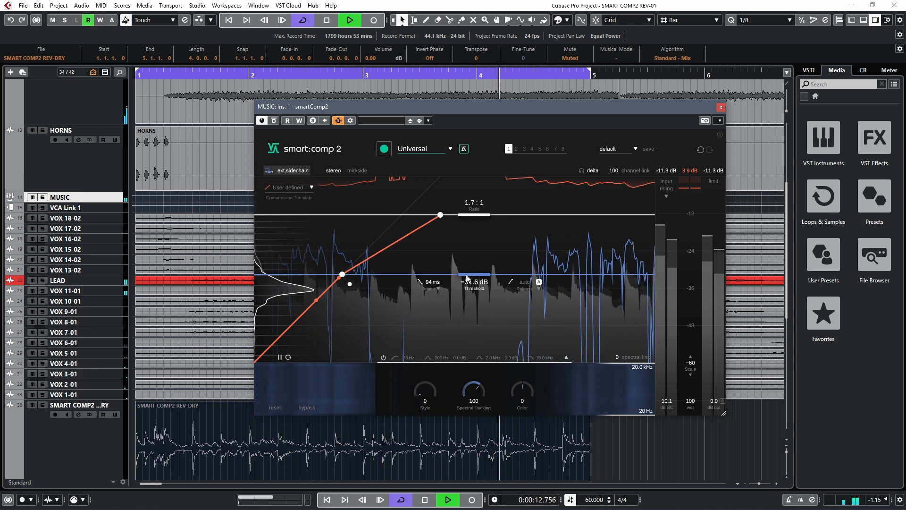
Shape the sidechain filter with a 142 Hz low cut, -1.8 dB at 213 Hz, -2.5 dB at 562 Hz and an 884 Hz high cut
{"action": "left_click", "coordinate": [384, 357]}
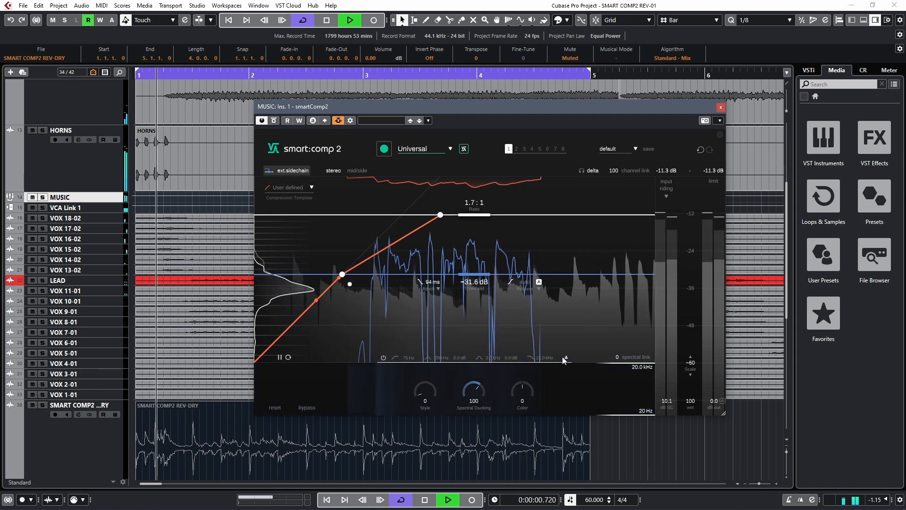
{"action": "left_click", "coordinate": [384, 357]}
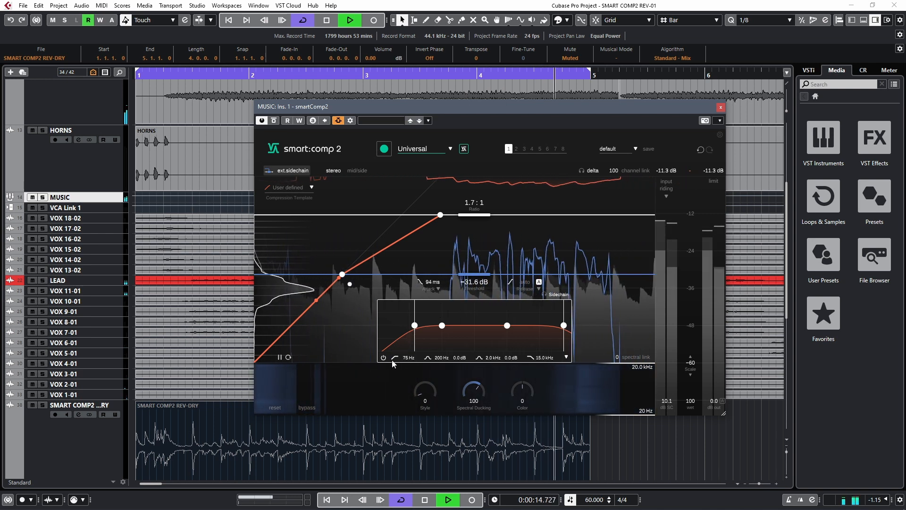
{"action": "left_click_drag", "start_coordinate": [415, 326], "coordinate": [442, 329]}
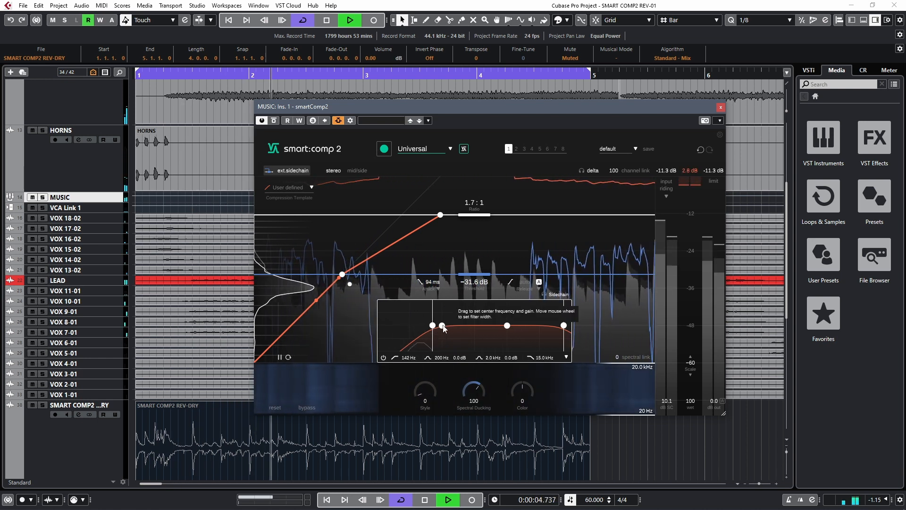
{"action": "left_click_drag", "start_coordinate": [444, 329], "coordinate": [475, 303]}
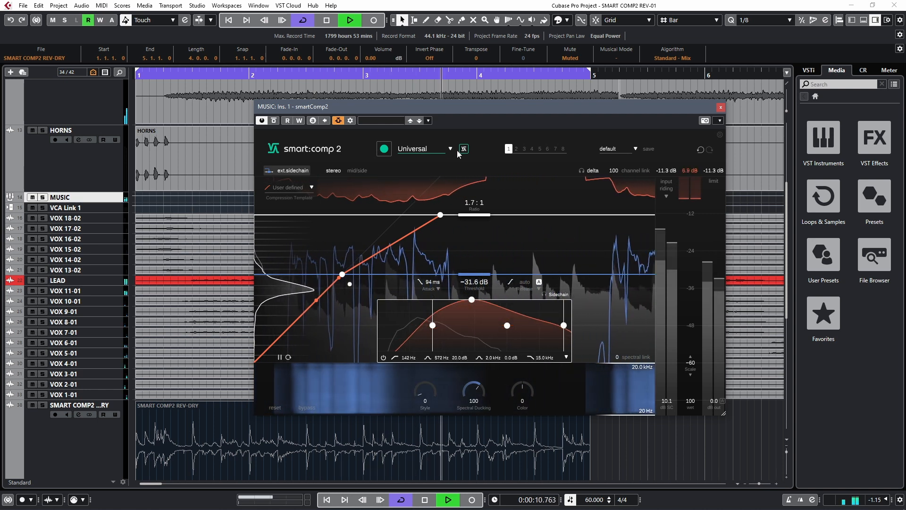
{"action": "left_click_drag", "start_coordinate": [474, 301], "coordinate": [472, 334]}
{"action": "left_click_drag", "start_coordinate": [563, 325], "coordinate": [508, 328]}
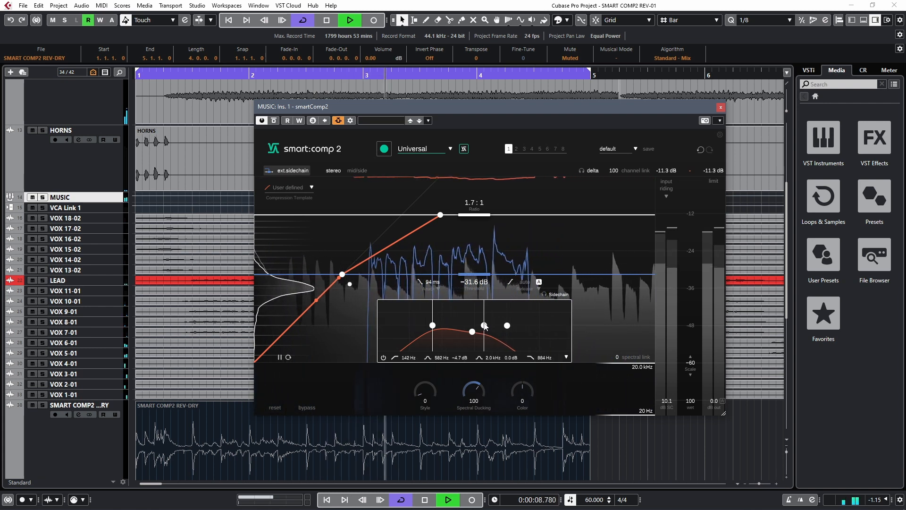
{"action": "left_click_drag", "start_coordinate": [474, 334], "coordinate": [461, 329]}
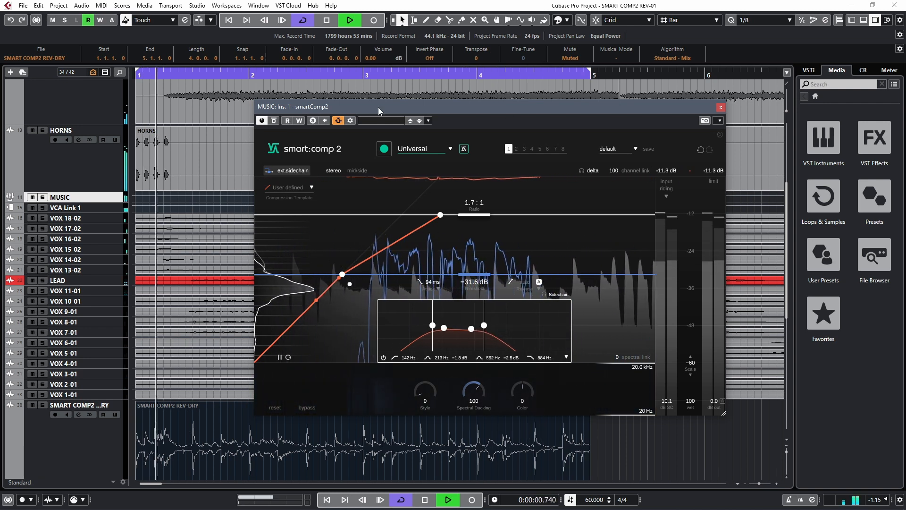
Compare the mix with the MUSIC ducking bypassed and active, and check the MixConsole
{"action": "left_click", "coordinate": [274, 120]}
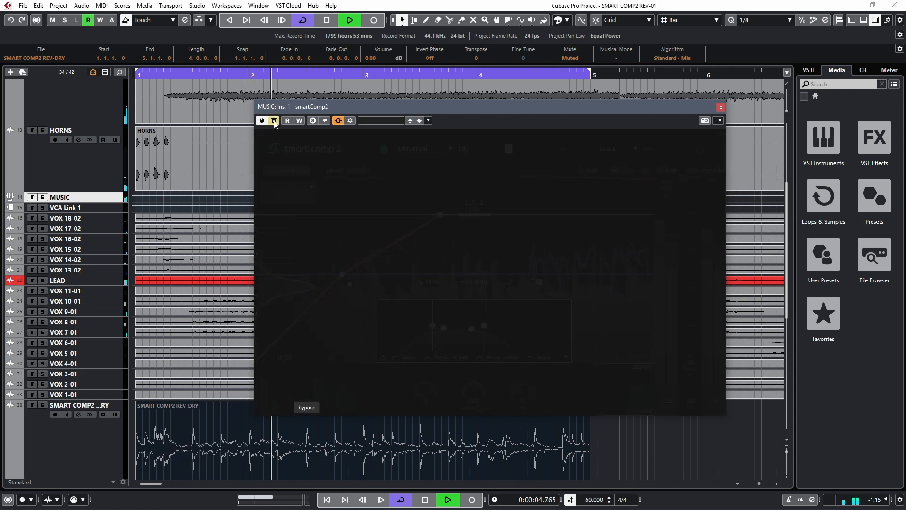
{"action": "left_click", "coordinate": [274, 120]}
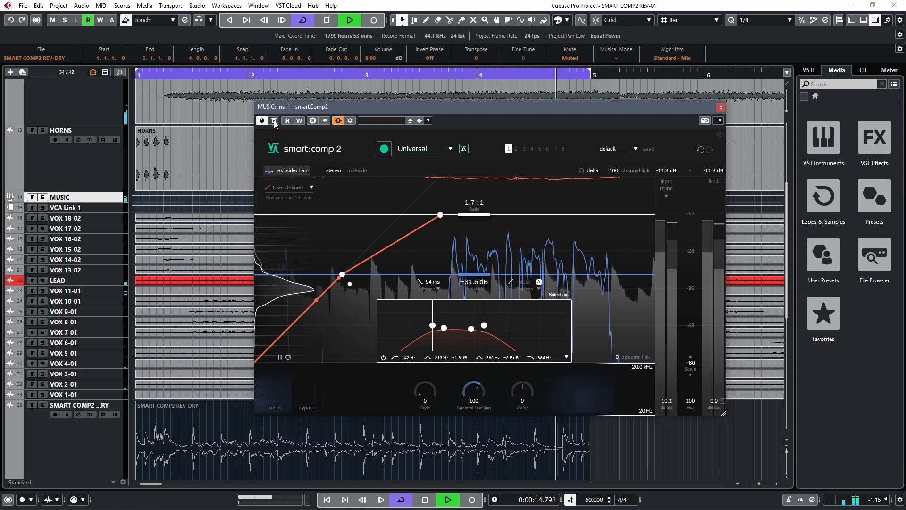
{"action": "key", "text": "F3"}
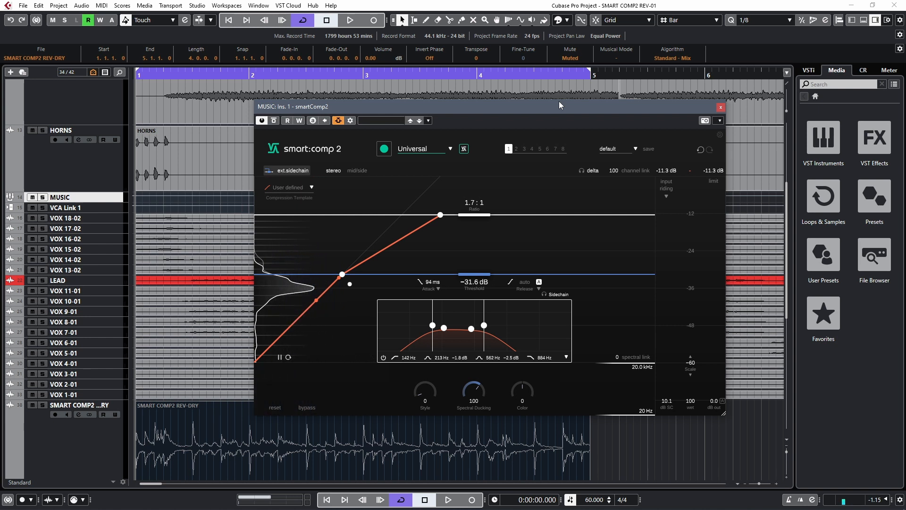
Play the mix, lower the MUSIC ducking threshold to -35.7 dB and stop playback
{"action": "key", "text": "space"}
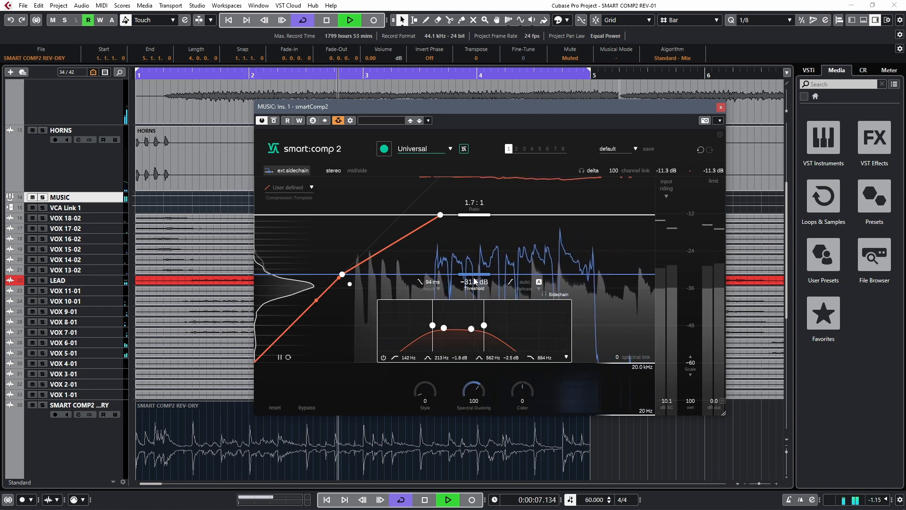
{"action": "left_click_drag", "start_coordinate": [481, 278], "coordinate": [465, 293]}
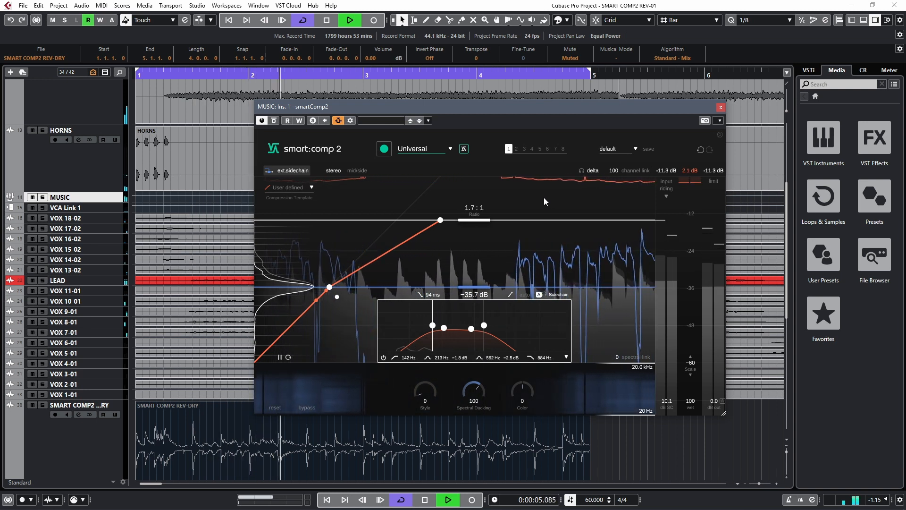
{"action": "key", "text": "space"}
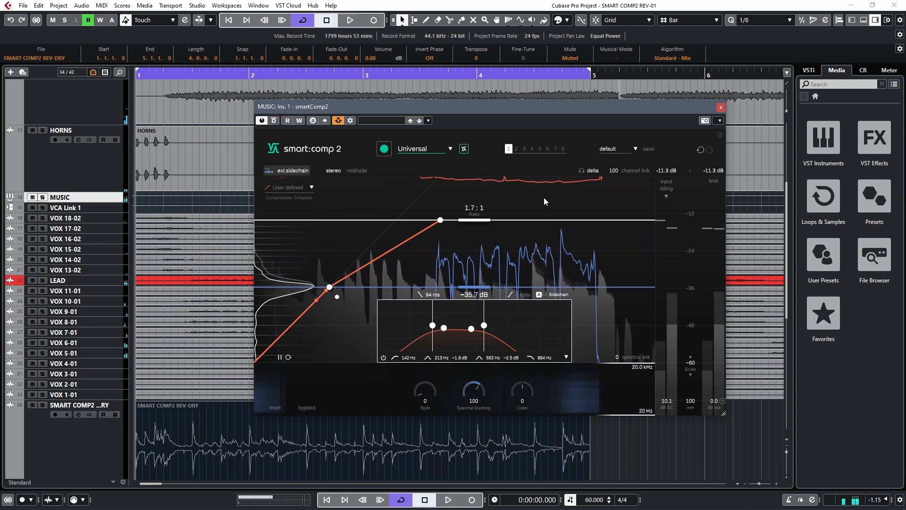